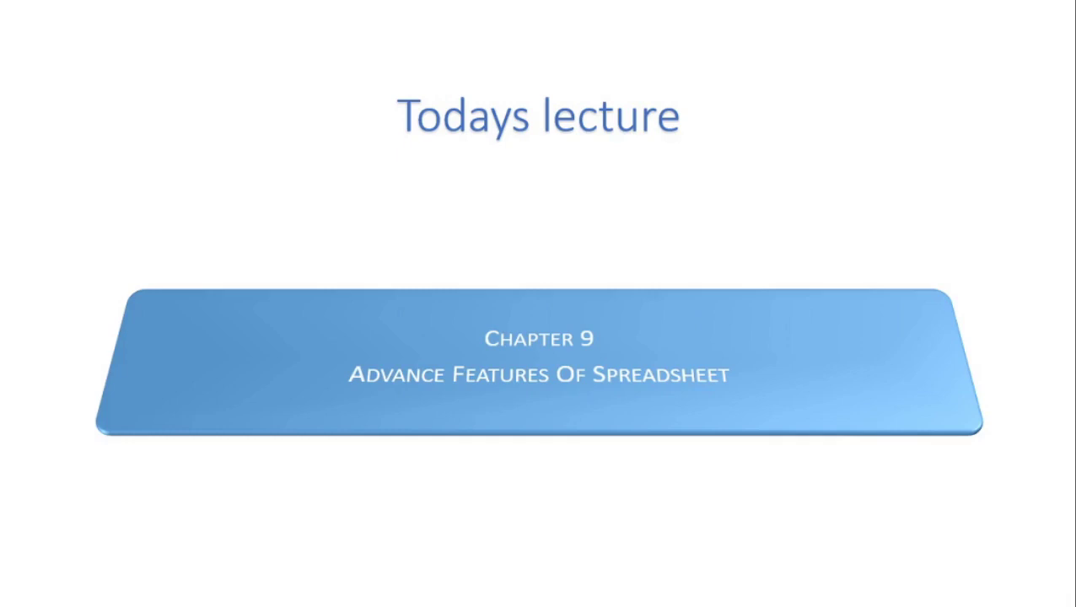
Advance past the 'Todays lecture' slide to the Spreadsheet title slide
{"action": "key", "text": "Right"}
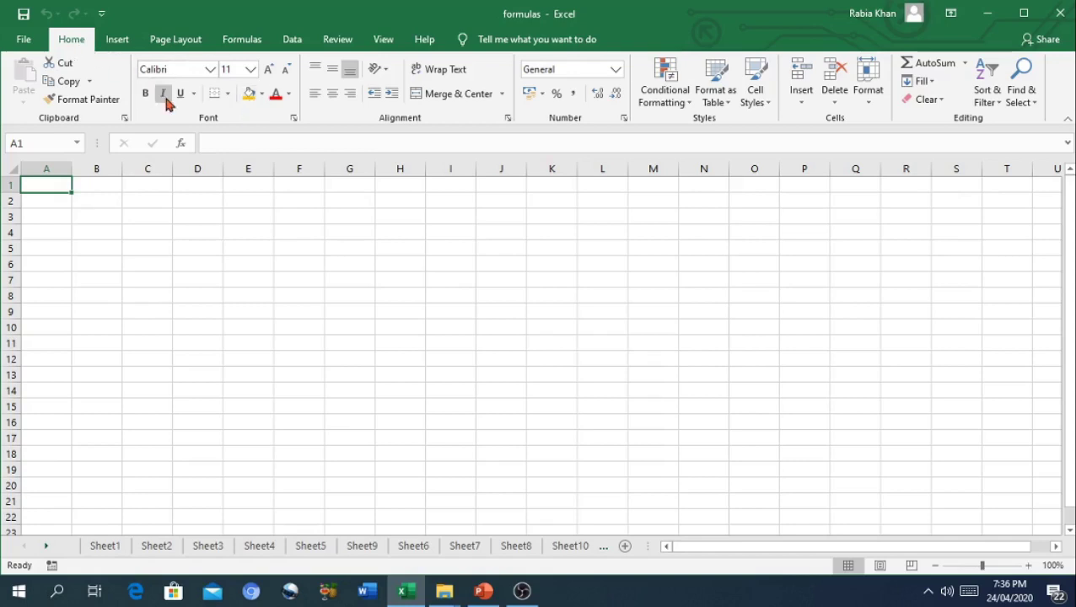
Give cells A1 and B1 an orange fill, leaving C1 selected
{"action": "left_click", "coordinate": [250, 94]}
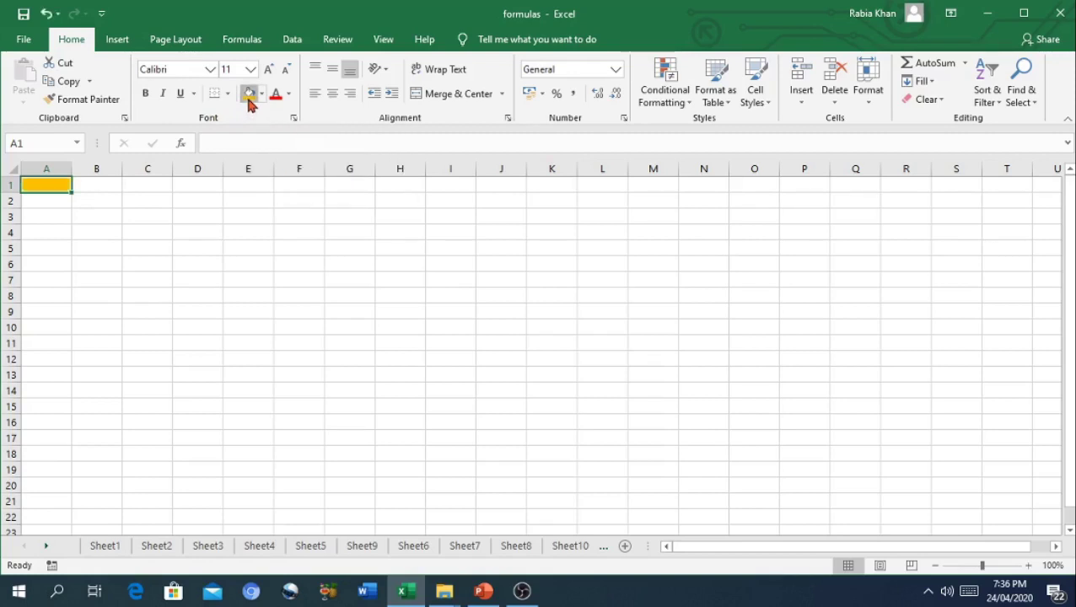
{"action": "left_click", "coordinate": [99, 196]}
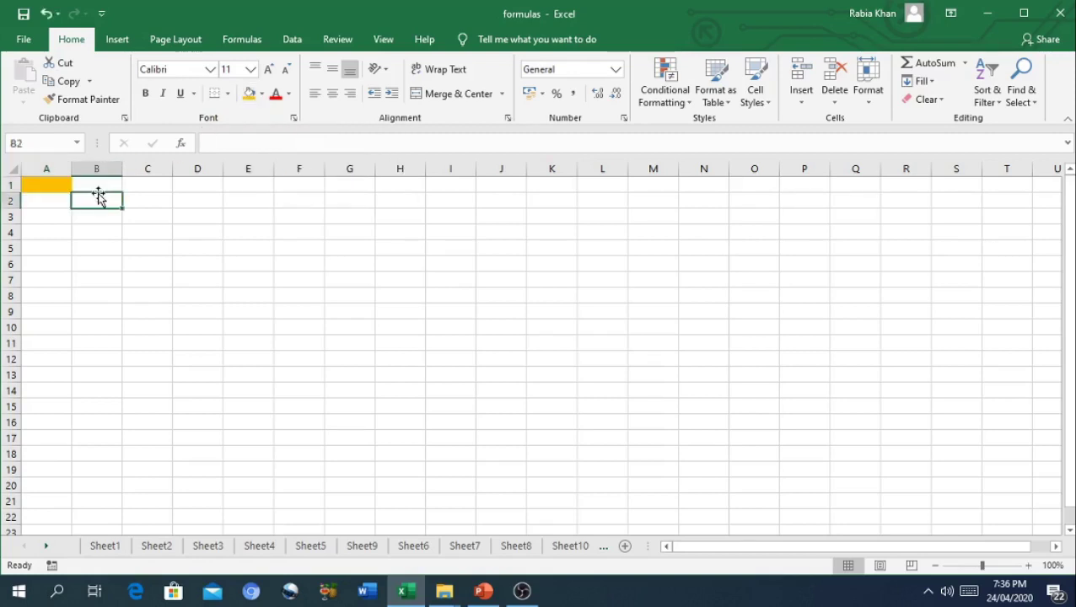
{"action": "left_click", "coordinate": [95, 184]}
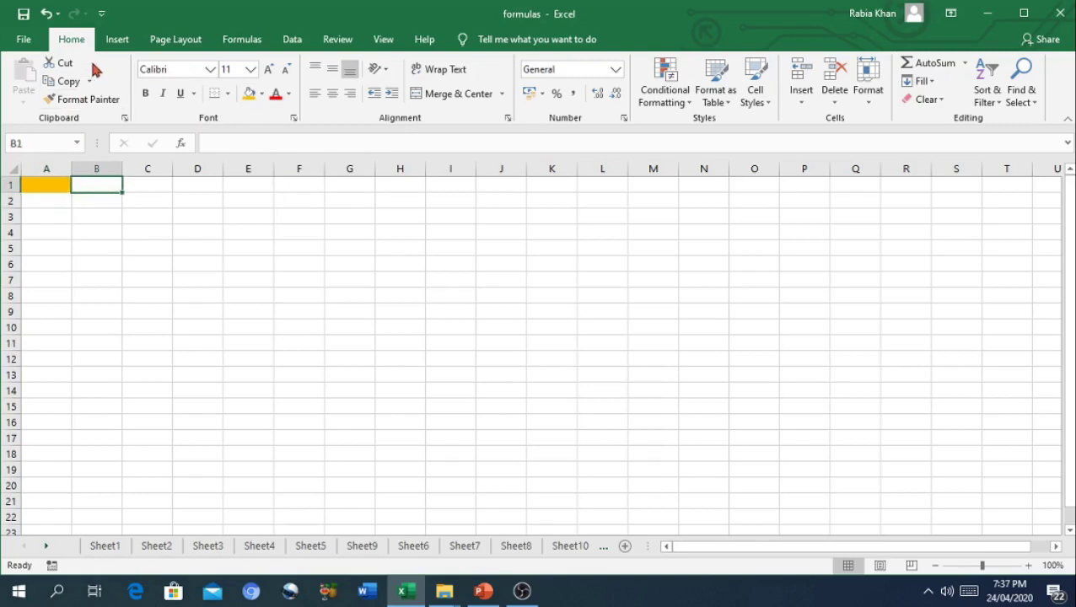
{"action": "left_click", "coordinate": [250, 94]}
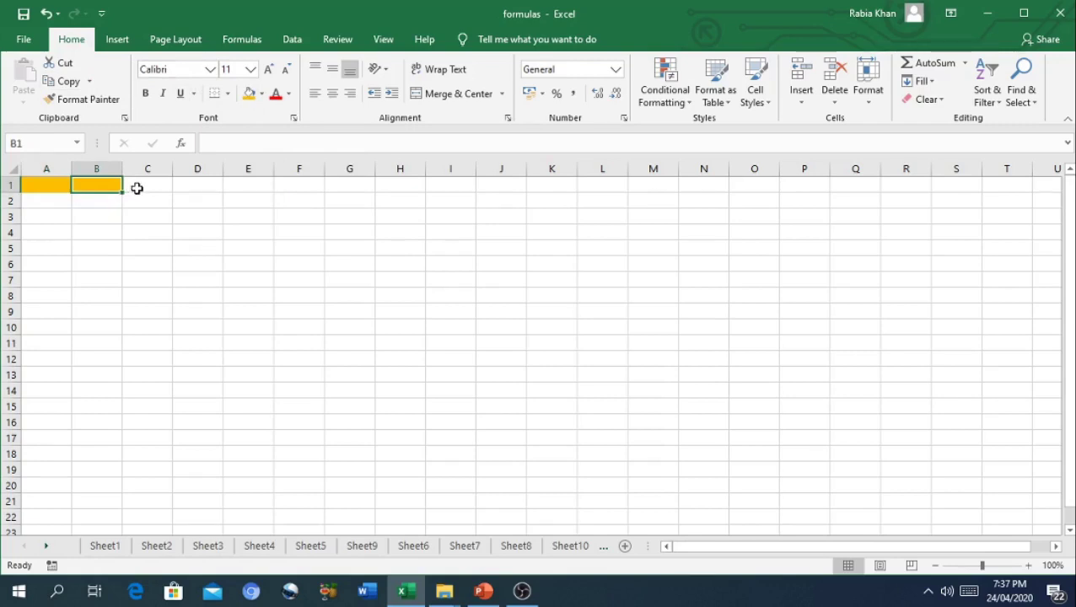
{"action": "left_click", "coordinate": [142, 188]}
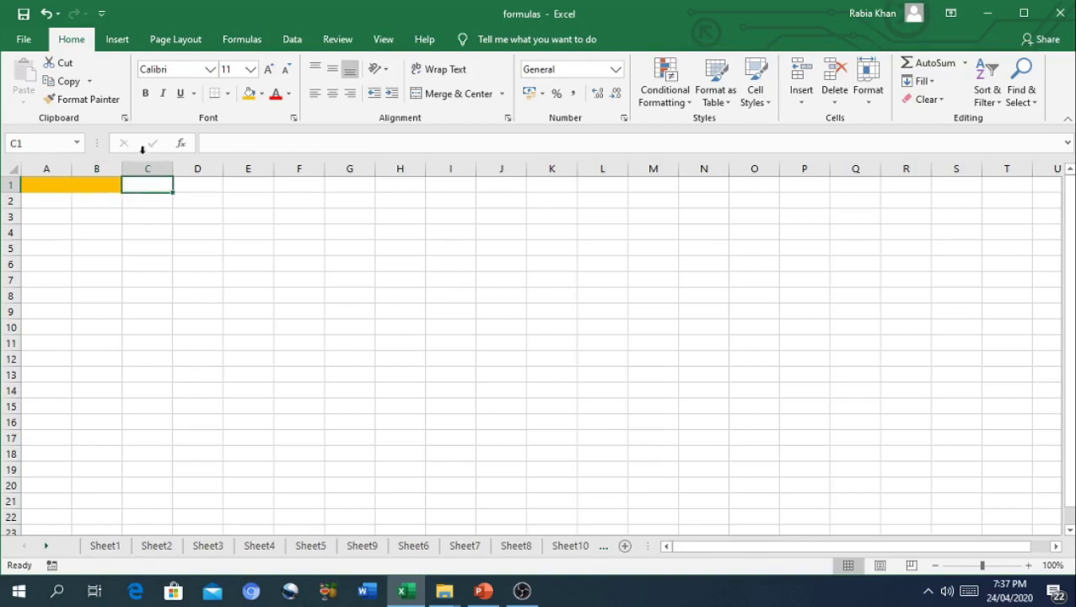
Turn on Use Relative References under View > Macros, then open Record Macro
{"action": "left_click", "coordinate": [376, 45]}
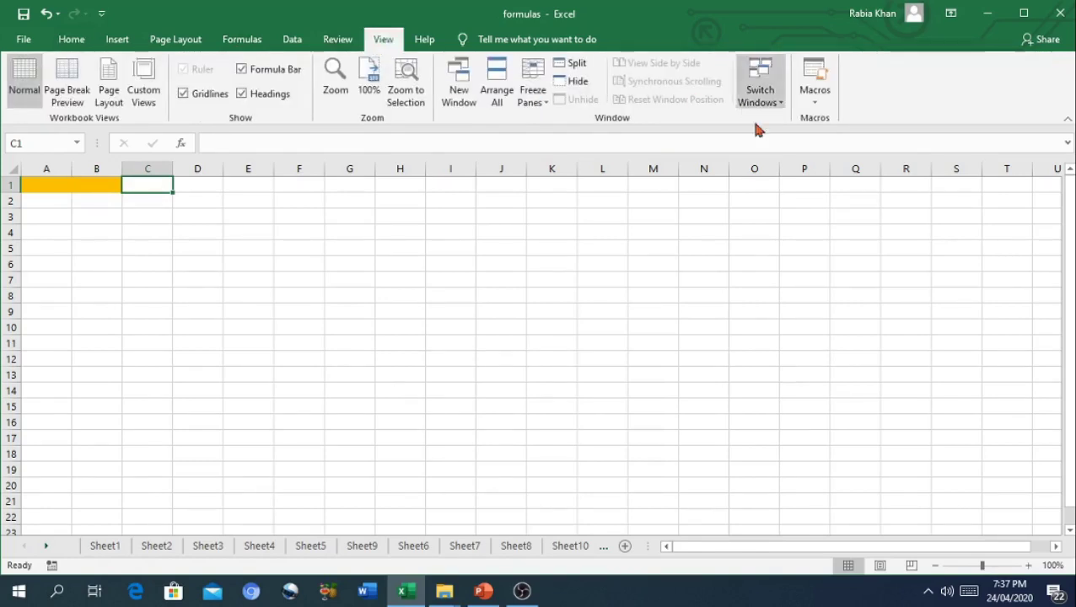
{"action": "left_click", "coordinate": [815, 108]}
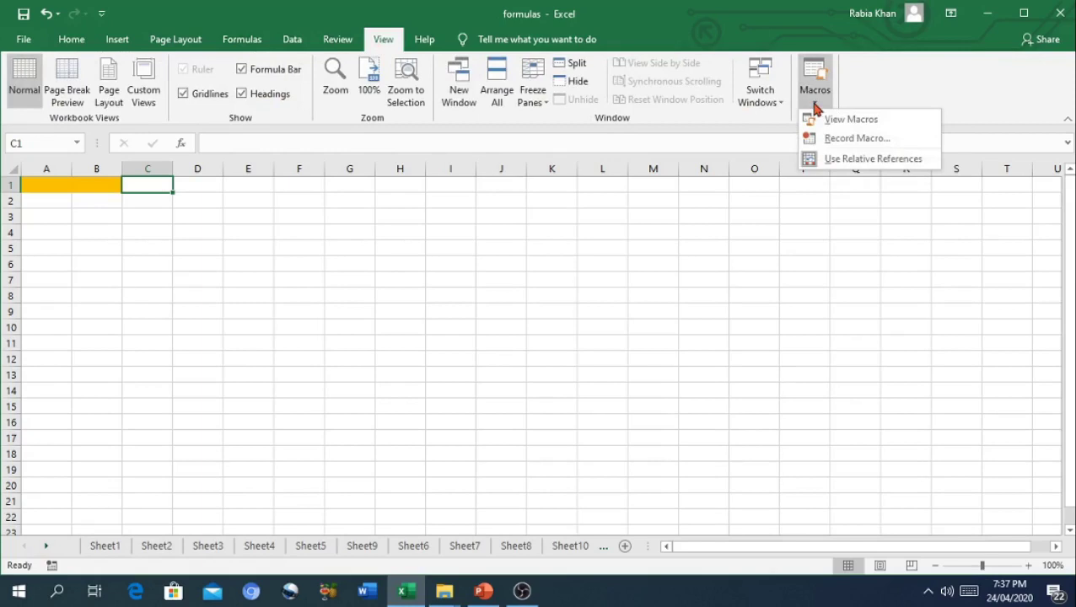
{"action": "left_click", "coordinate": [853, 160]}
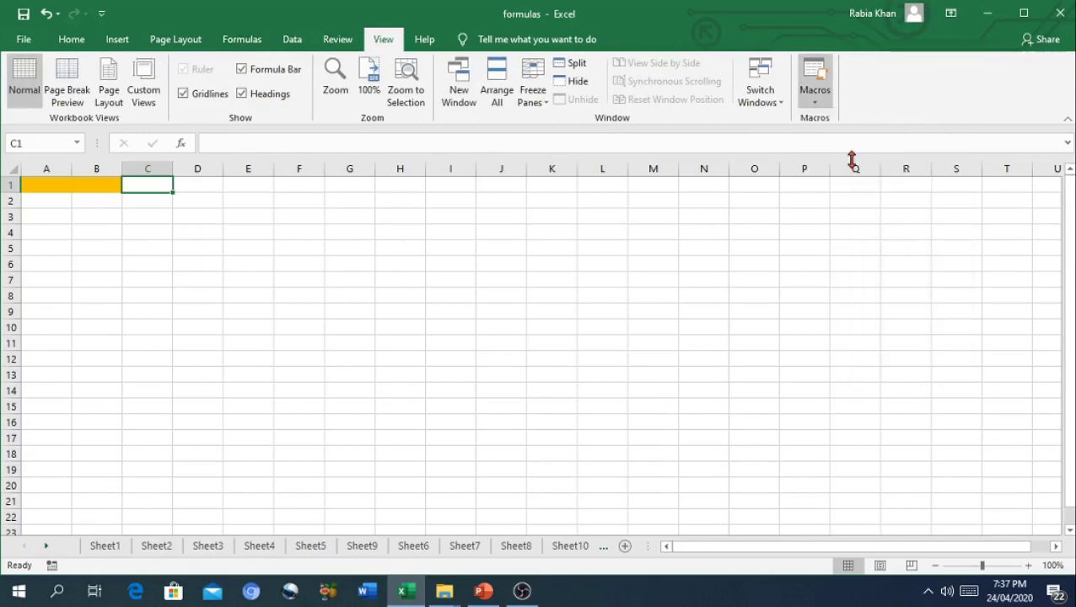
{"action": "left_click", "coordinate": [811, 107]}
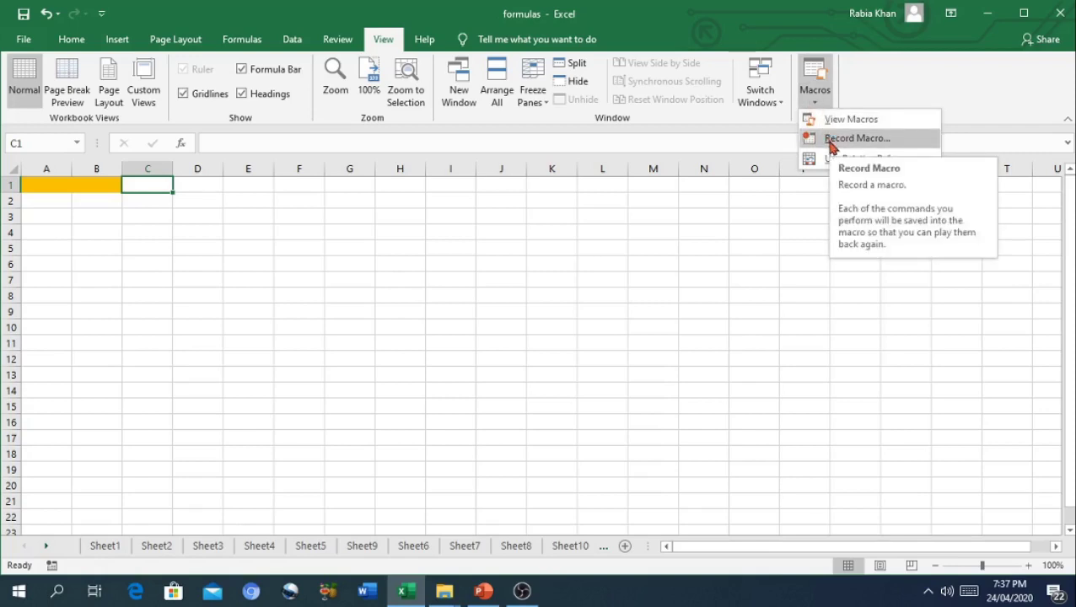
{"action": "left_click", "coordinate": [853, 138]}
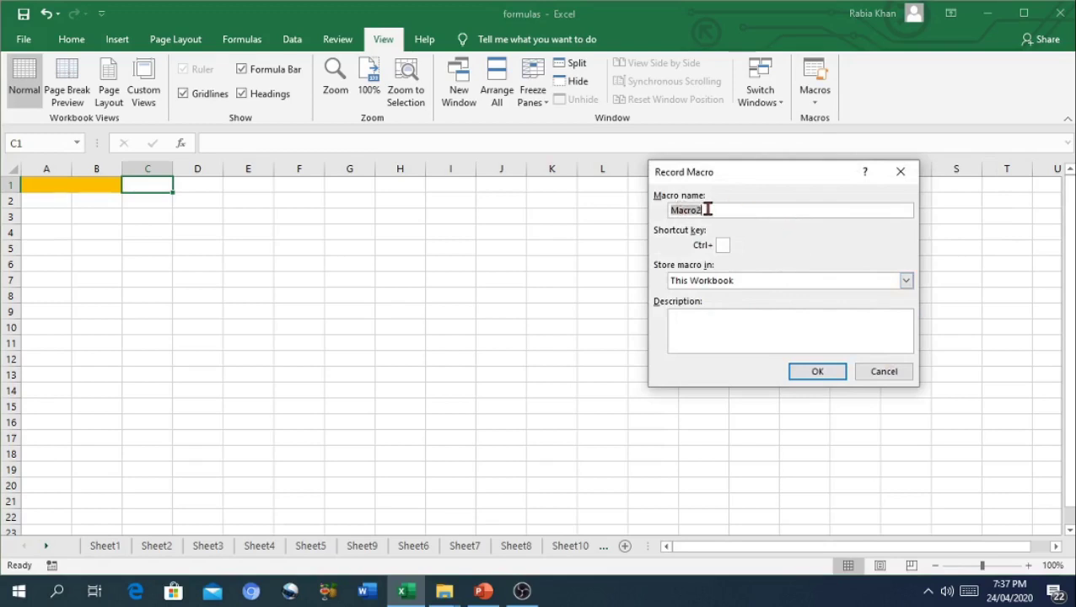
Start recording macro color_name with shortcut Ctrl+Shift+F and description 'This macro will fill the color'
{"action": "key", "text": "BackSpace"}
{"action": "type", "text": "color"}
{"action": "type", "text": "_na"}
{"action": "type", "text": "me"}
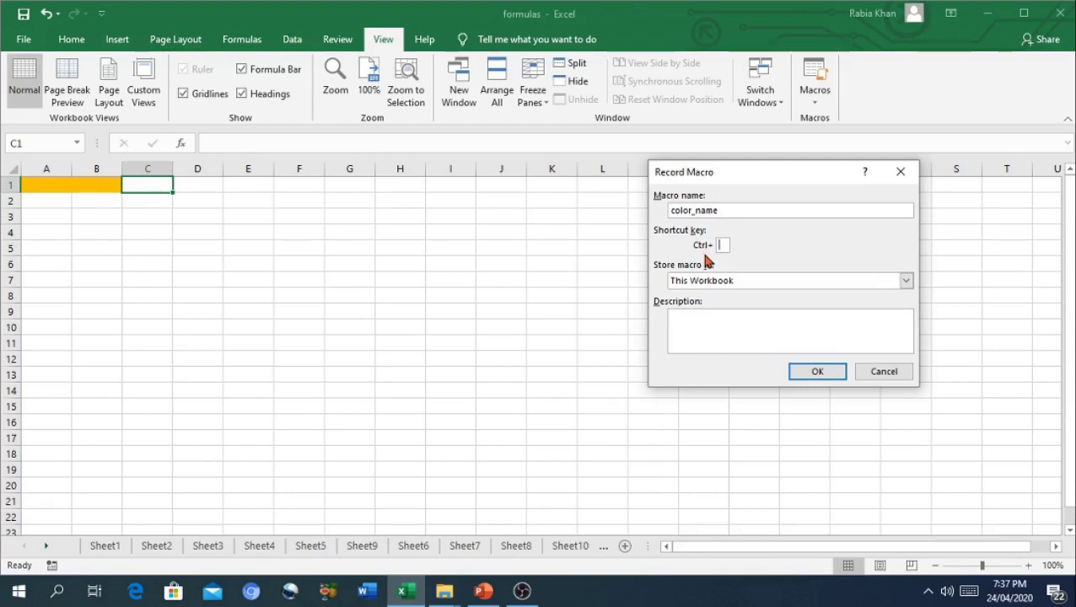
{"action": "type", "text": "F"}
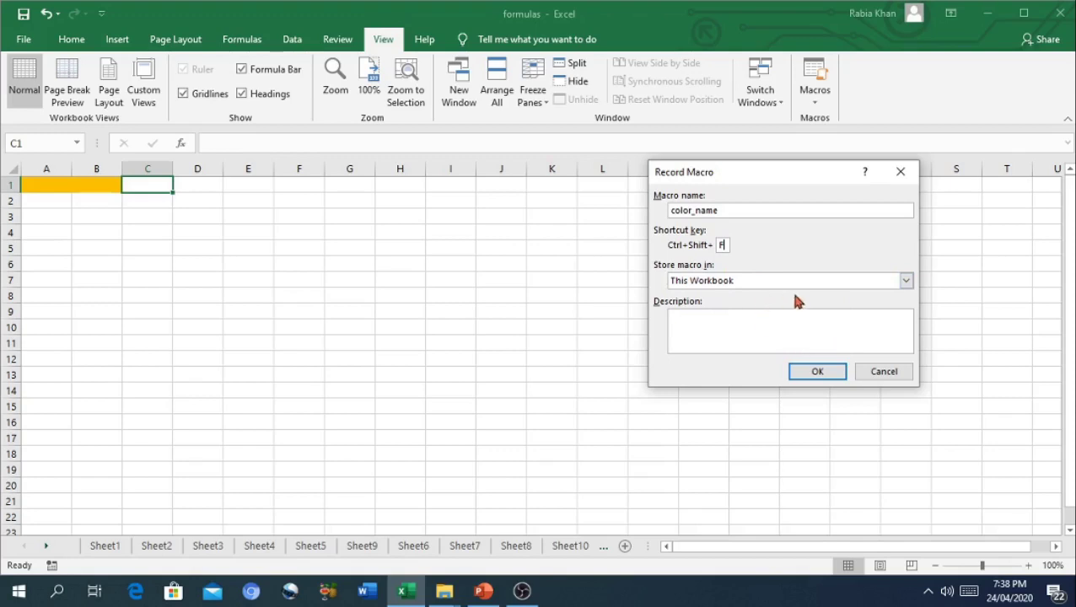
{"action": "left_click", "coordinate": [730, 324]}
{"action": "type", "text": "This mac"}
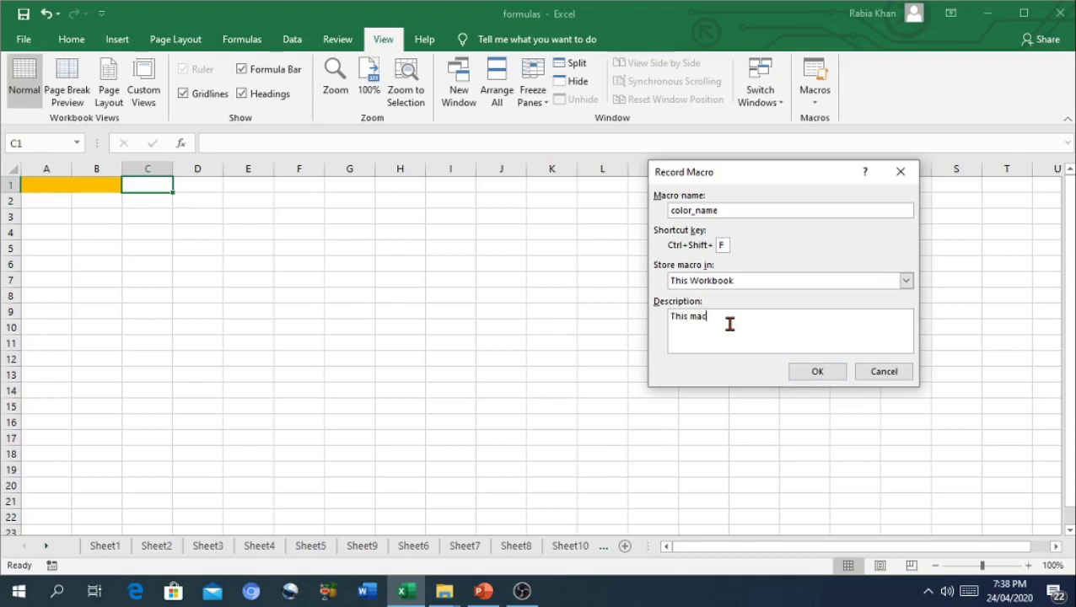
{"action": "type", "text": "ro will f"}
{"action": "type", "text": "ill the c"}
{"action": "type", "text": "olor"}
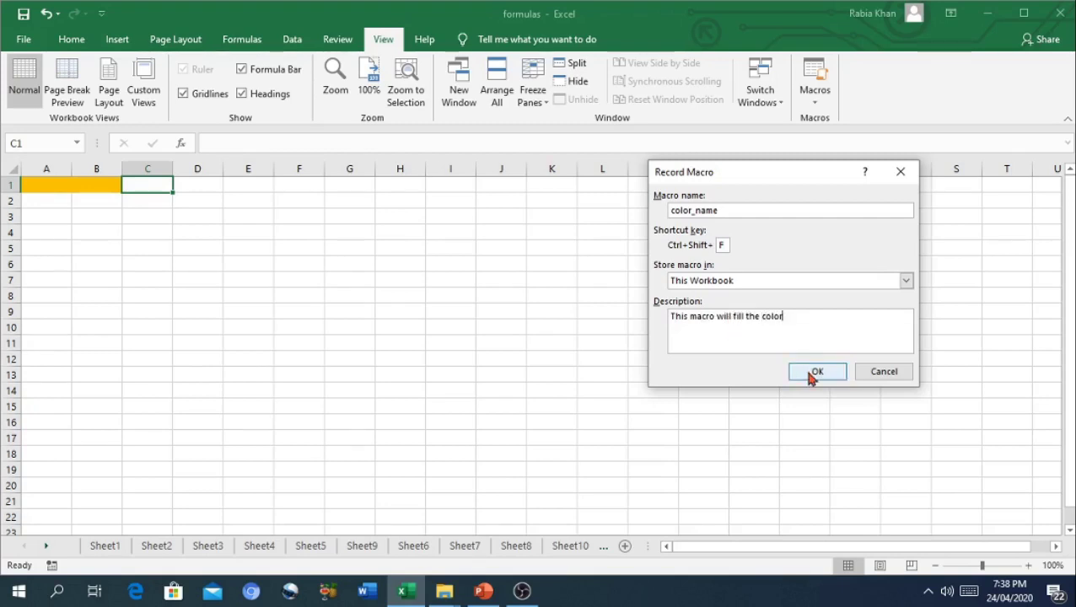
{"action": "left_click", "coordinate": [811, 375]}
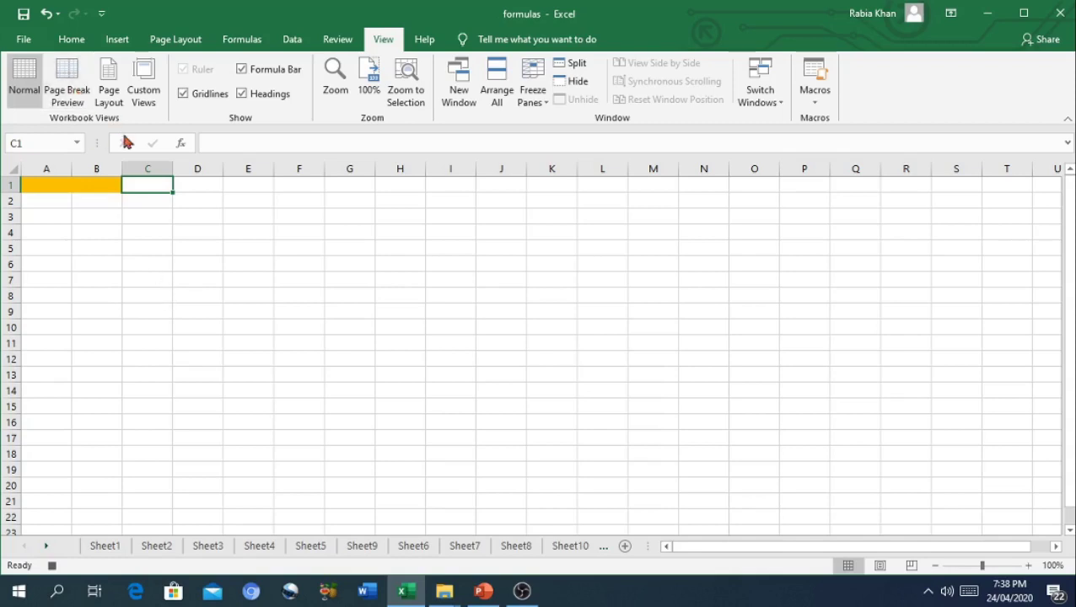
Record an orange fill on C1, select D1, and stop the macro recording
{"action": "left_click", "coordinate": [71, 40]}
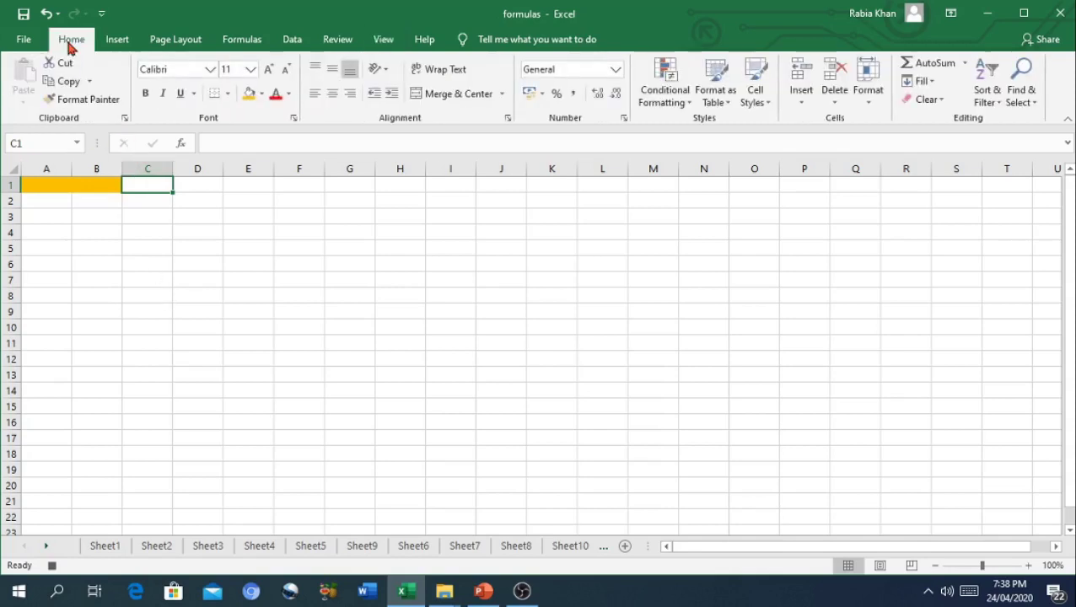
{"action": "left_click", "coordinate": [247, 97]}
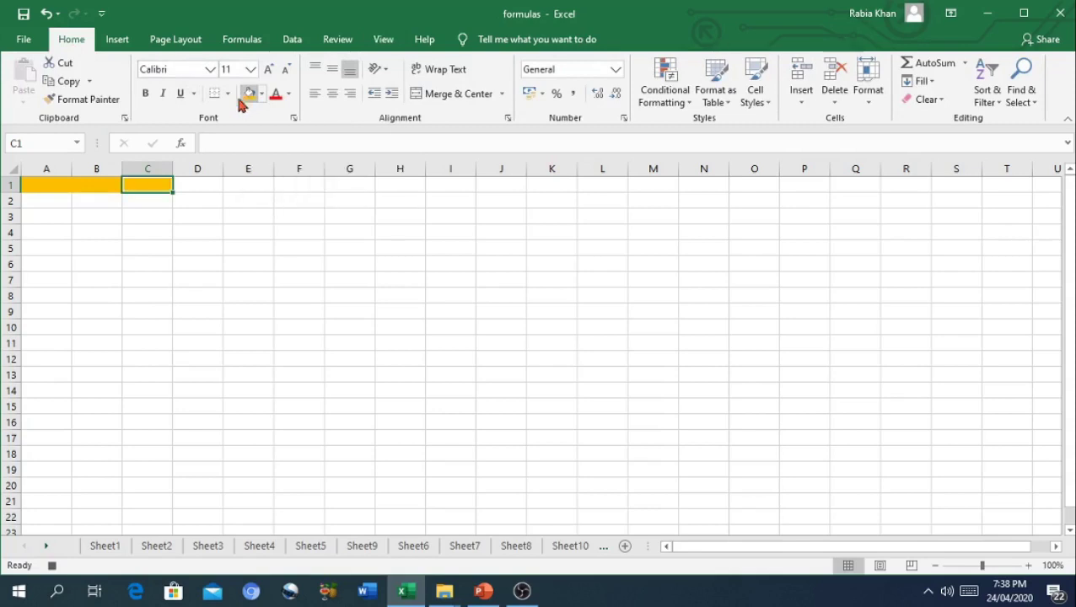
{"action": "left_click", "coordinate": [201, 189]}
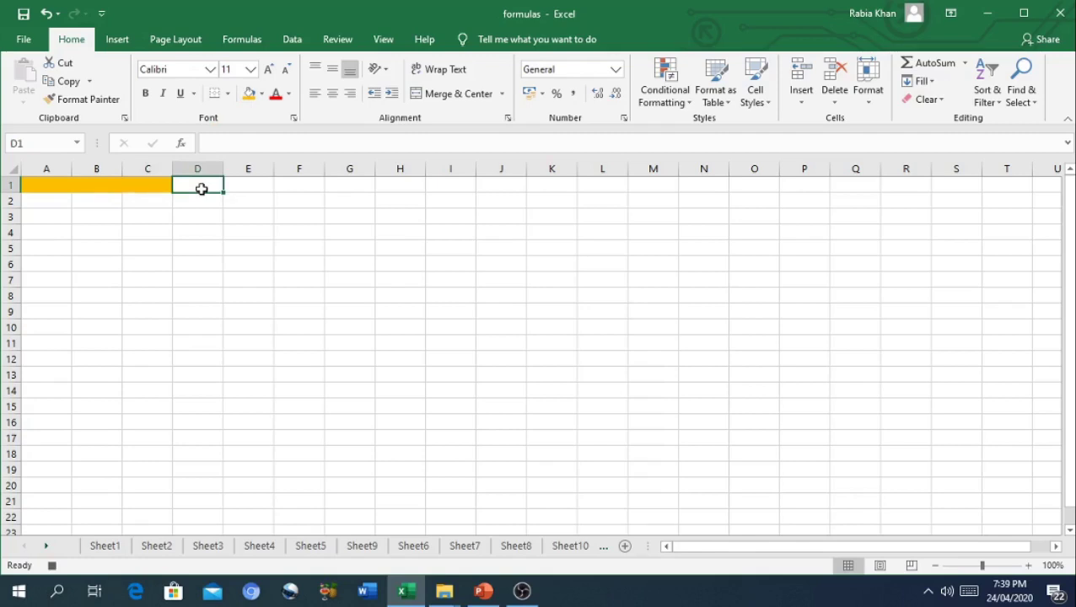
{"action": "left_click", "coordinate": [51, 566]}
Replay color_name with its shortcut on D1 and then on E1
{"action": "key", "text": "F4"}
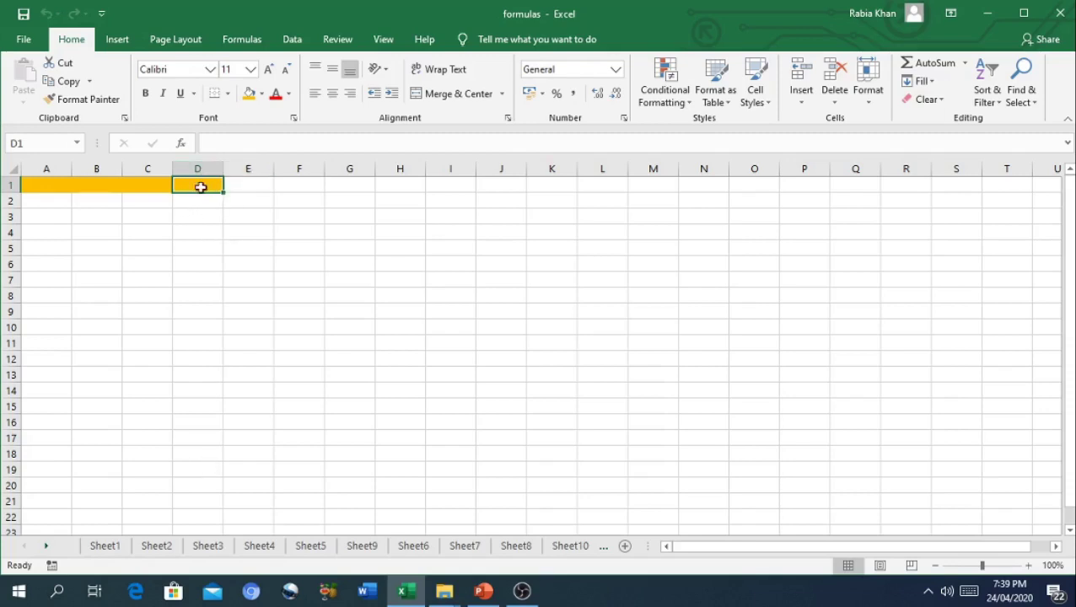
{"action": "left_click", "coordinate": [243, 187]}
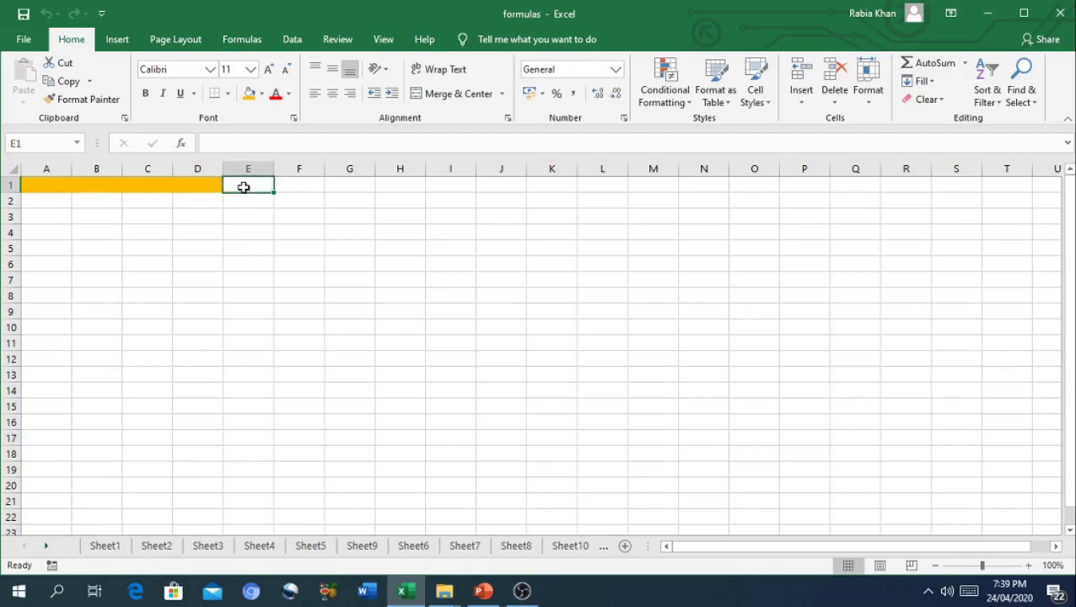
{"action": "key", "text": "ctrl+z"}
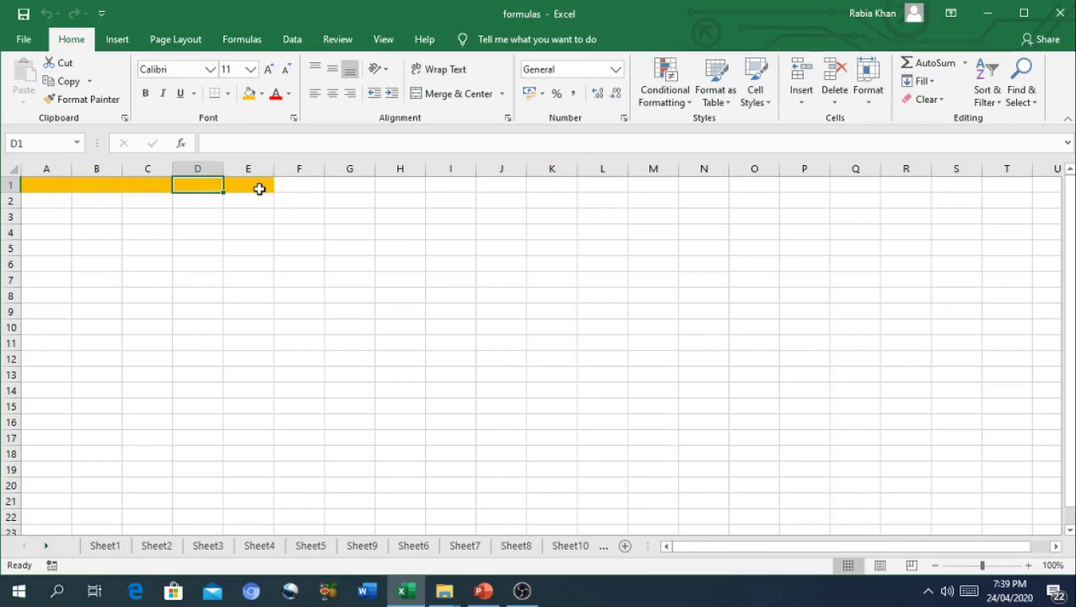
Select F1 and run color_name from View > Macros > View Macros to fill it orange
{"action": "left_click", "coordinate": [381, 39]}
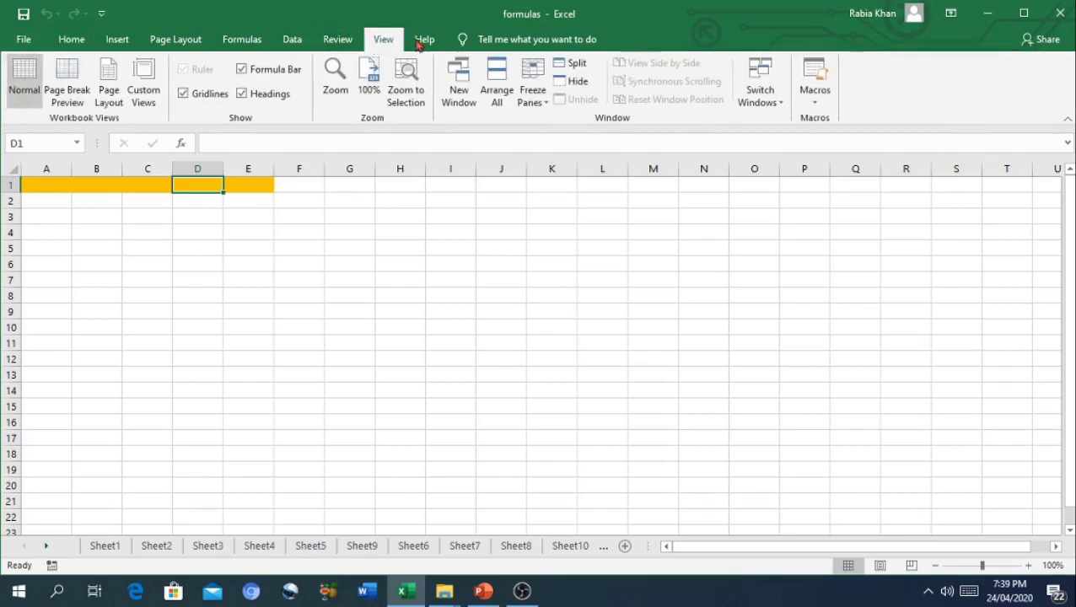
{"action": "left_click", "coordinate": [815, 107]}
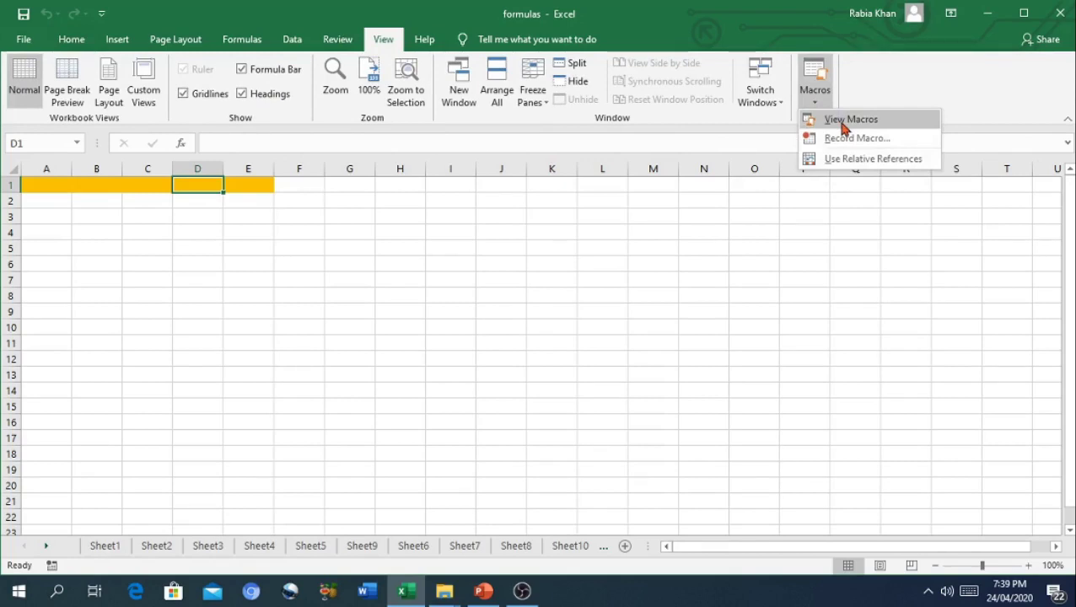
{"action": "left_click", "coordinate": [844, 126]}
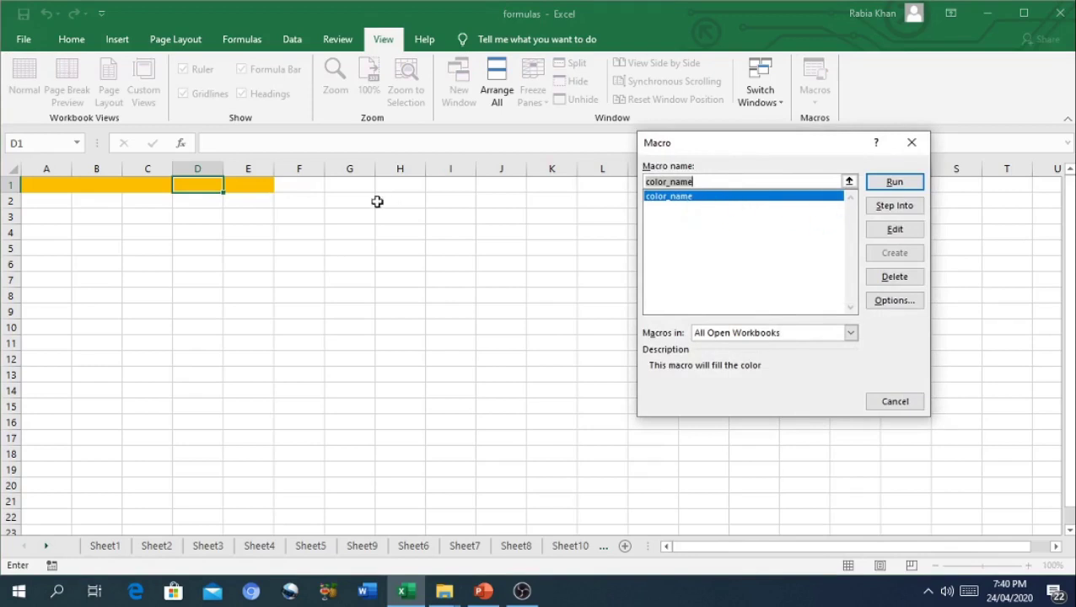
{"action": "left_click", "coordinate": [290, 187]}
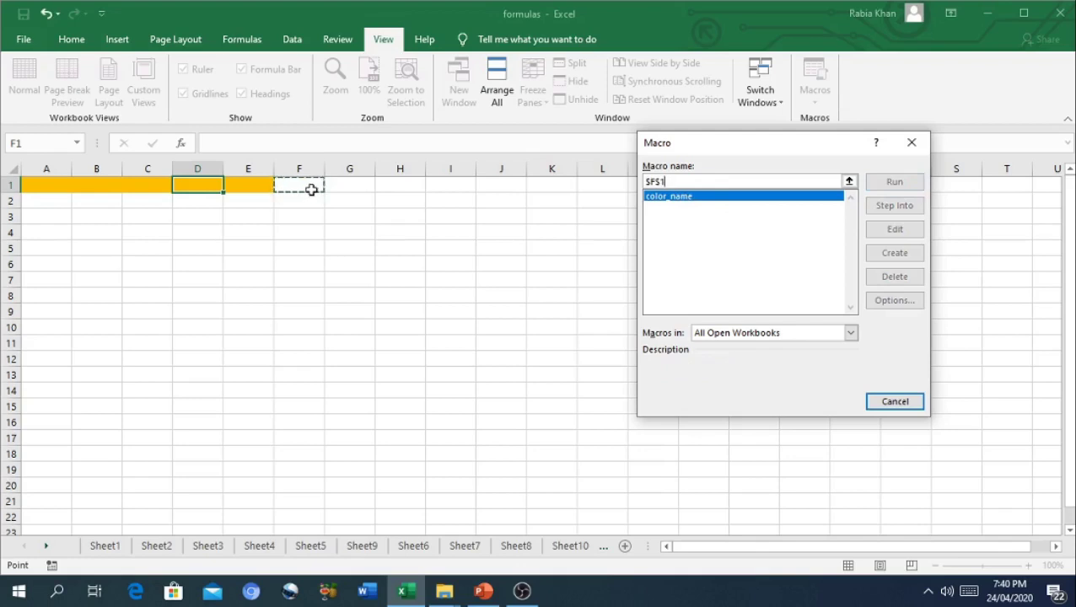
{"action": "key", "text": "Escape"}
{"action": "key", "text": "Escape"}
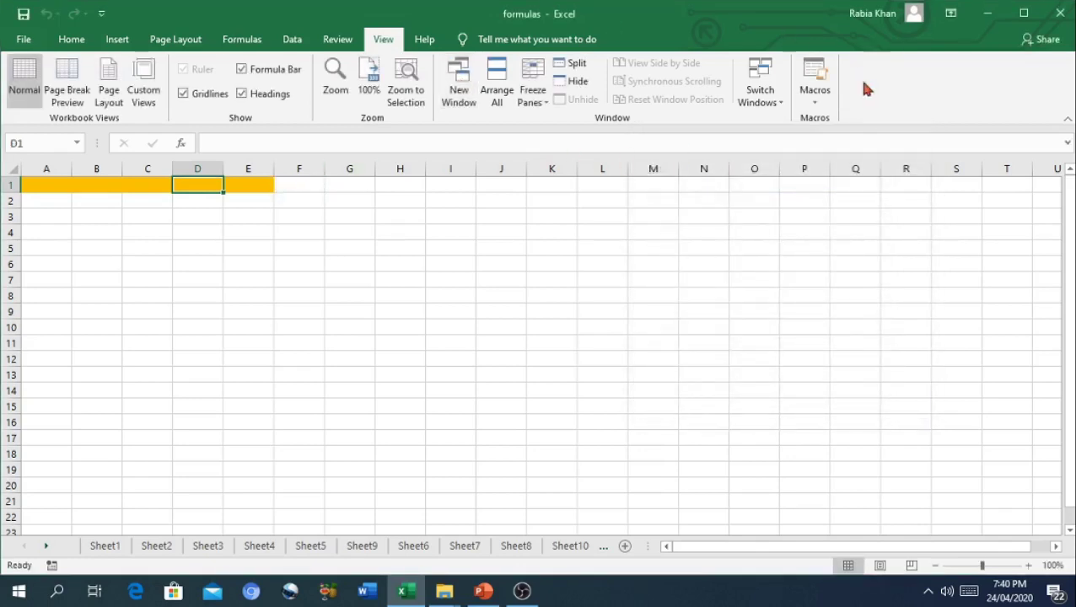
{"action": "left_click", "coordinate": [296, 188]}
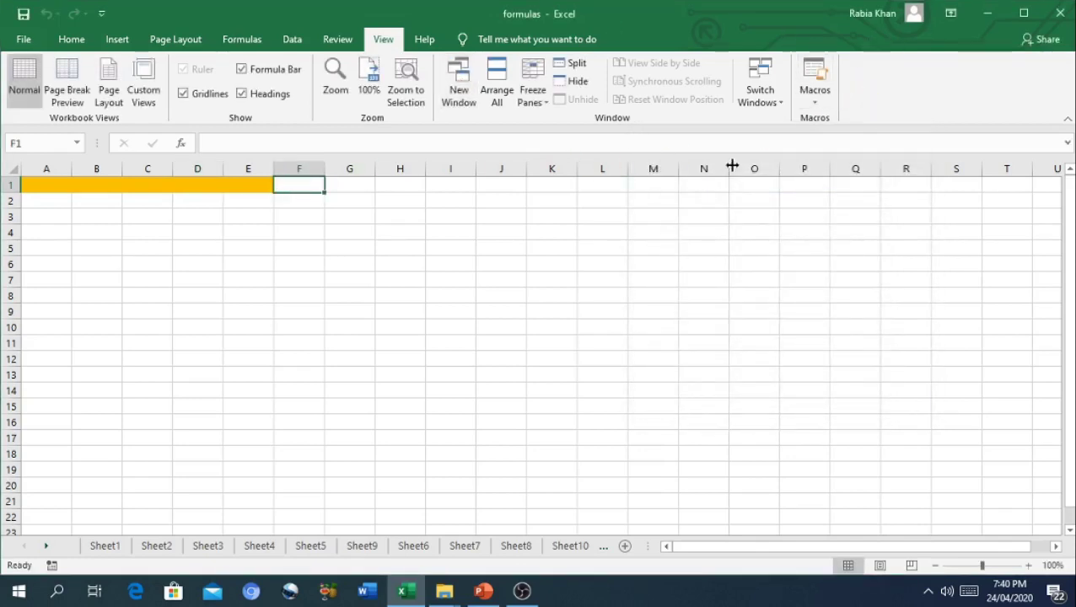
{"action": "left_click", "coordinate": [814, 101]}
{"action": "left_click", "coordinate": [840, 126]}
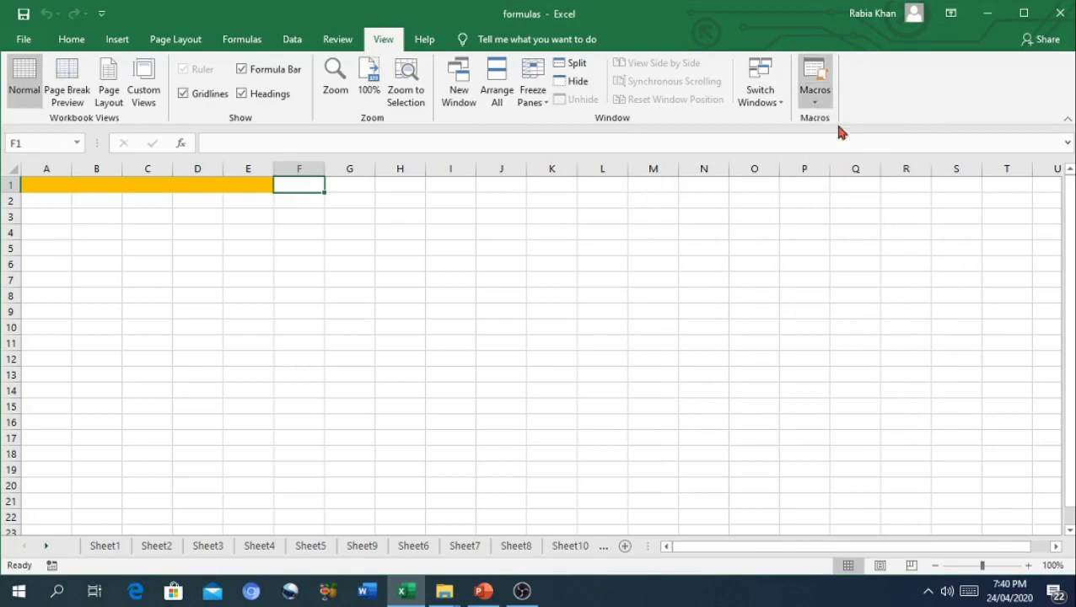
{"action": "left_click", "coordinate": [892, 182]}
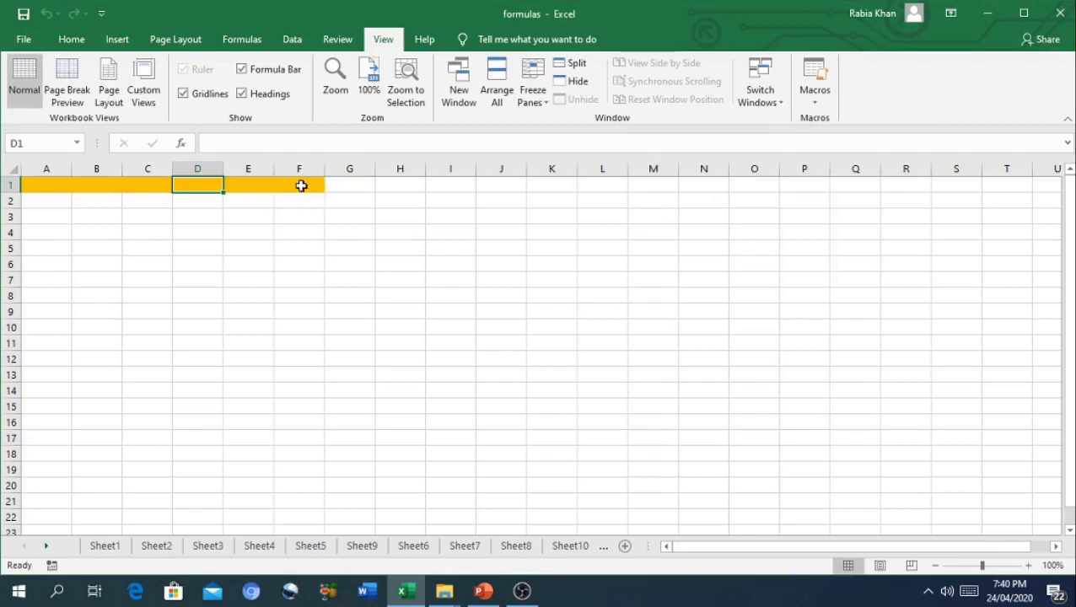
{"action": "left_click", "coordinate": [815, 104]}
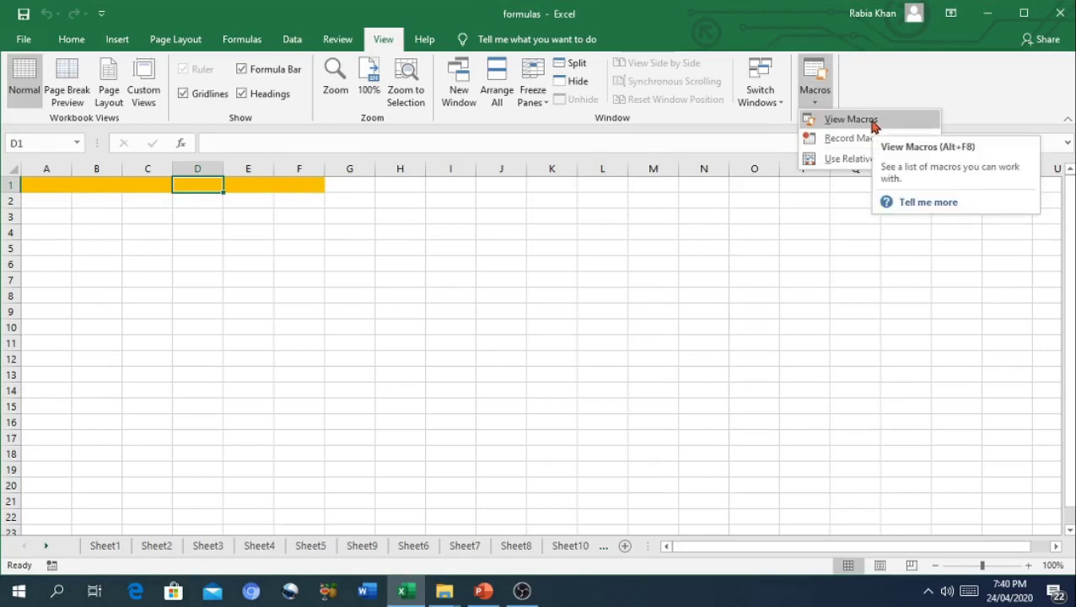
Close the Macro dialog without running, then open the Format dropdown for Sheet3
{"action": "left_click", "coordinate": [851, 119]}
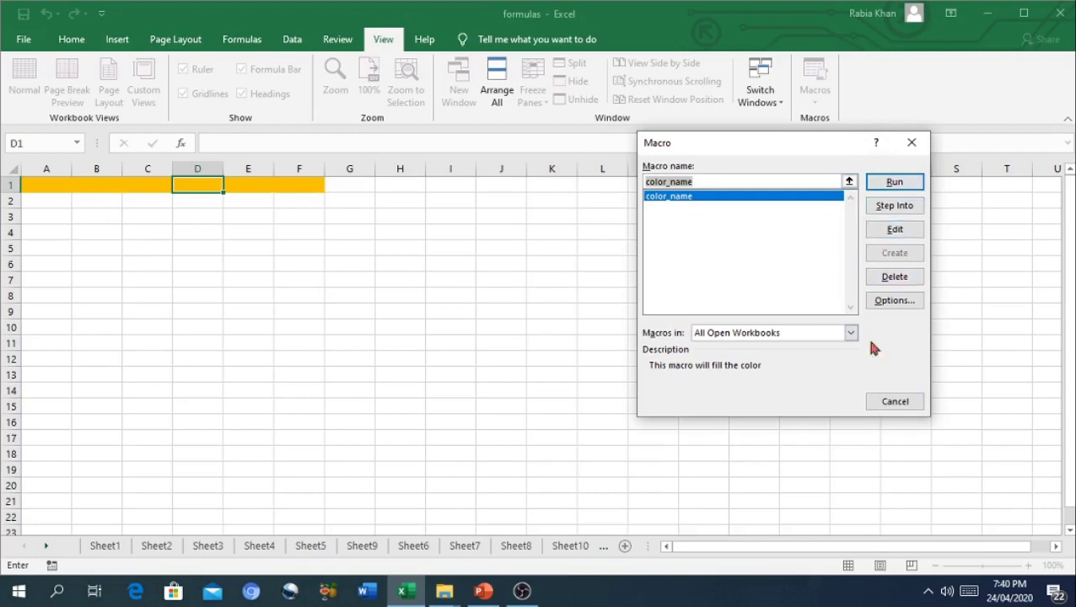
{"action": "left_click", "coordinate": [898, 401]}
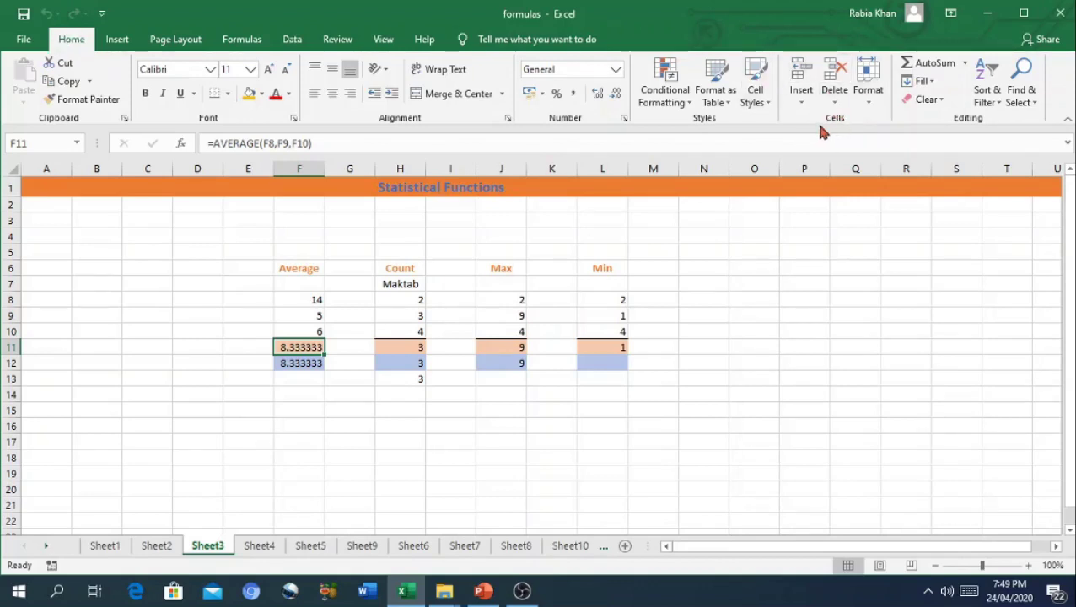
{"action": "left_click", "coordinate": [869, 107]}
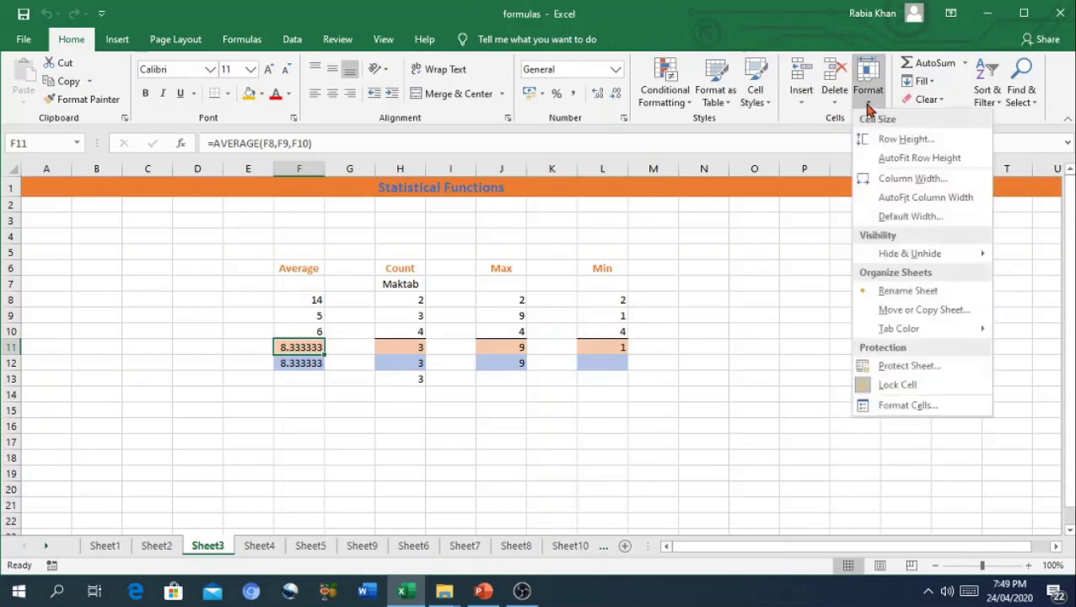
Choose Move or Copy Sheet... from the Format menu for Sheet3
{"action": "mouse_move", "coordinate": [898, 253]}
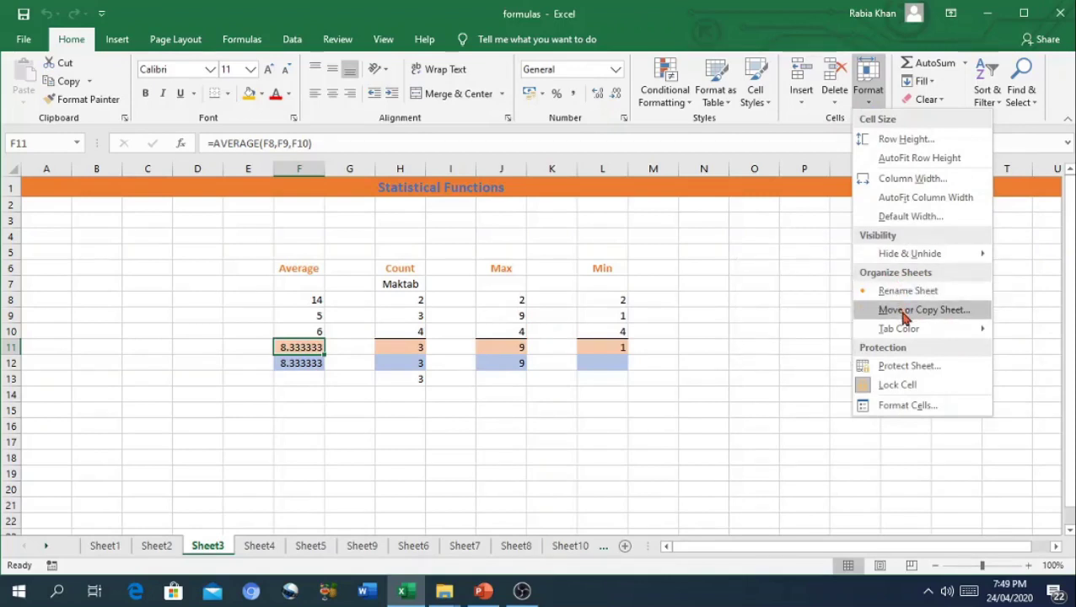
{"action": "left_click", "coordinate": [904, 312]}
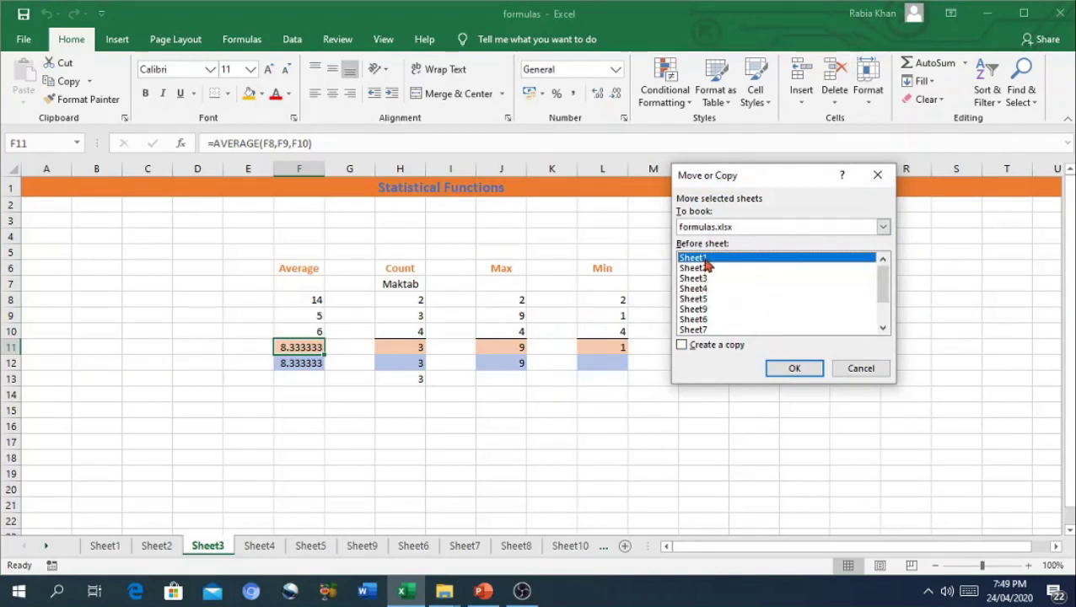
Move Sheet3 to a (new book) destination, creating workbook Book1
{"action": "left_click", "coordinate": [883, 228]}
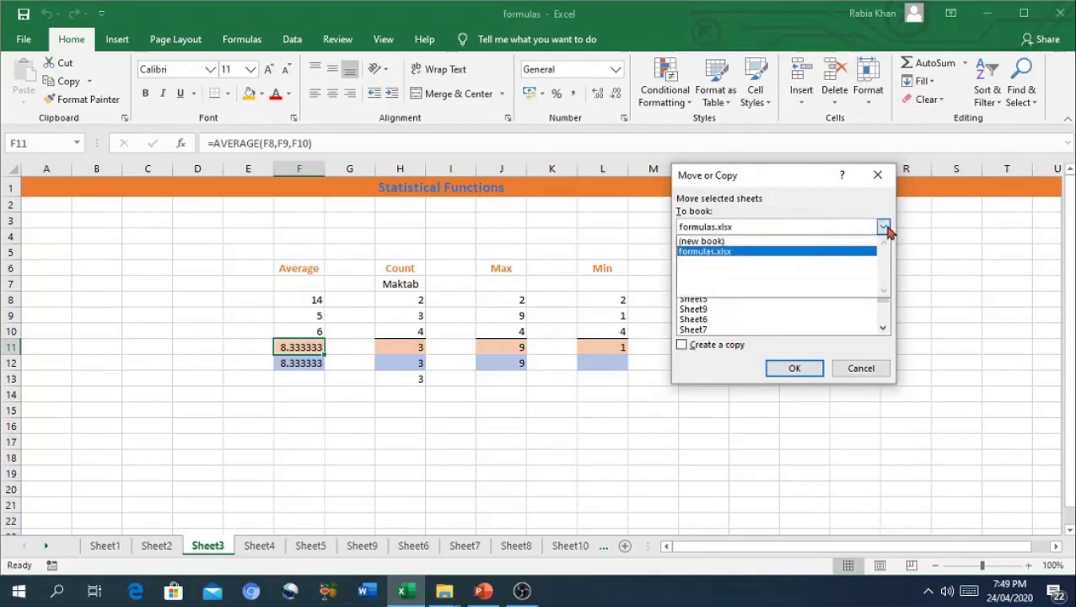
{"action": "left_click", "coordinate": [810, 243]}
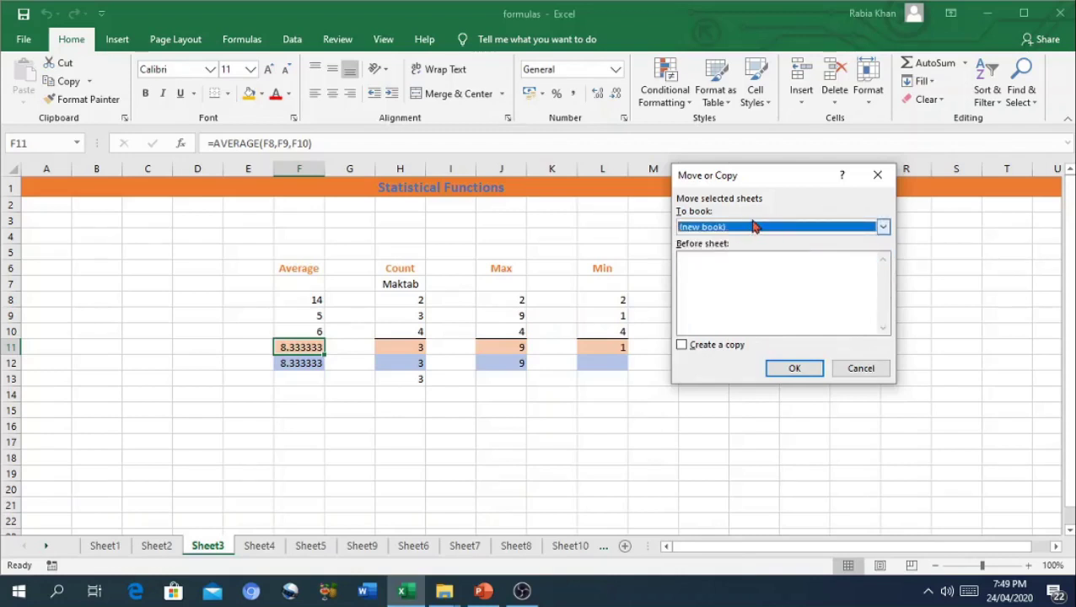
{"action": "left_click", "coordinate": [804, 369]}
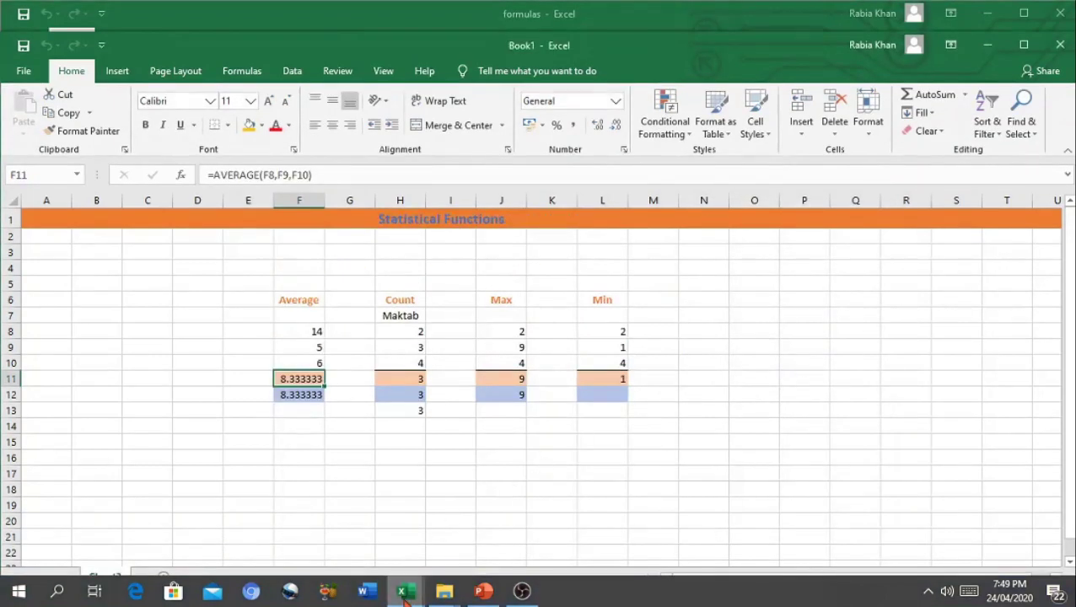
Check cells B20 and I12 of the moved sheet in Book1, then return to formulas.xlsx's Sheet4
{"action": "mouse_move", "coordinate": [405, 595]}
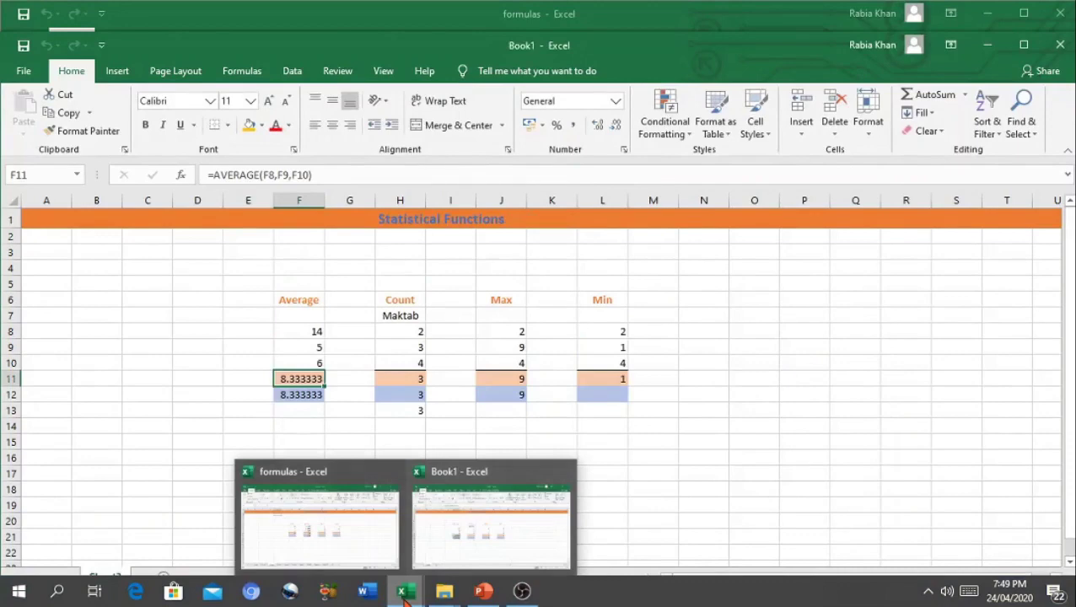
{"action": "mouse_move", "coordinate": [341, 529]}
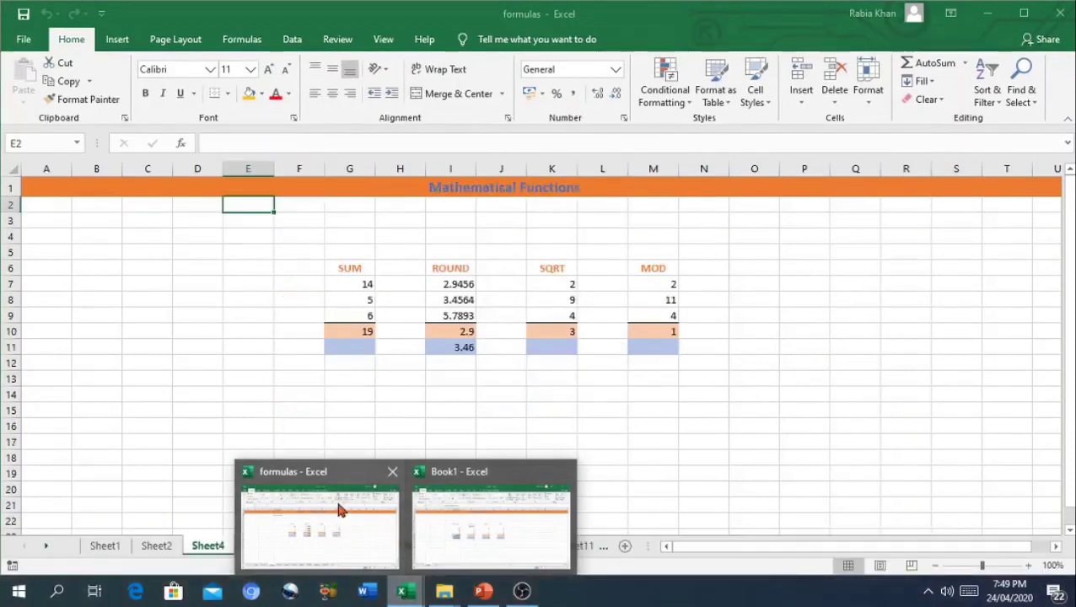
{"action": "mouse_move", "coordinate": [466, 501]}
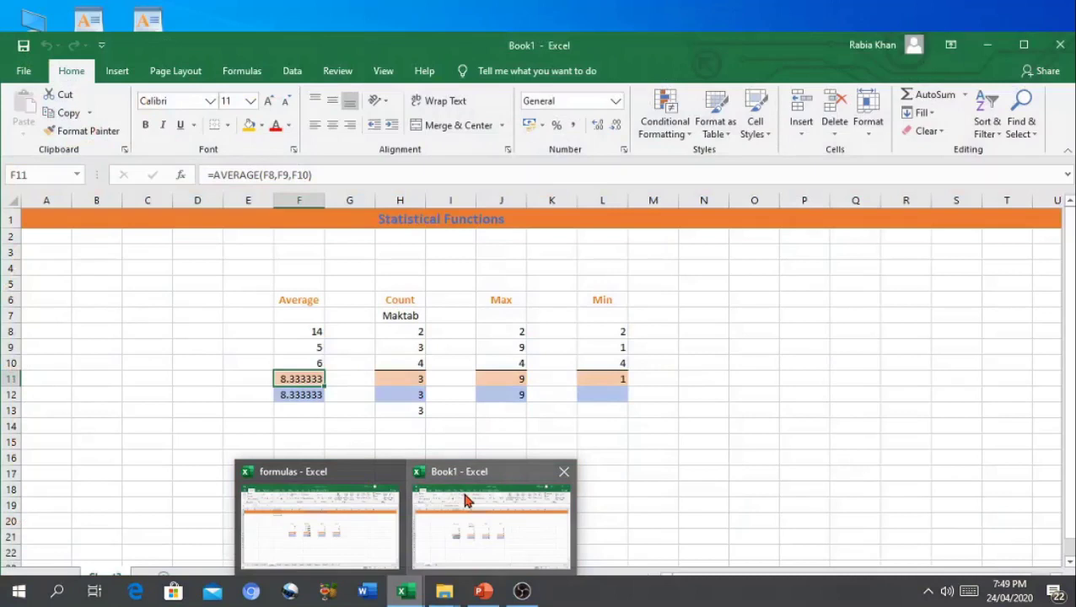
{"action": "left_click", "coordinate": [466, 501]}
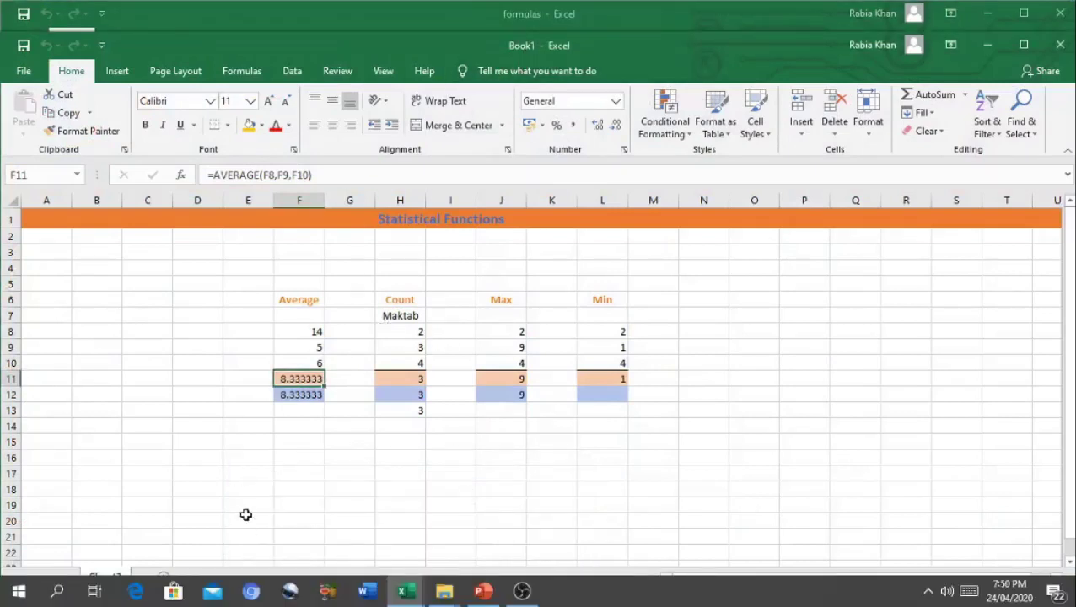
{"action": "left_click", "coordinate": [116, 522]}
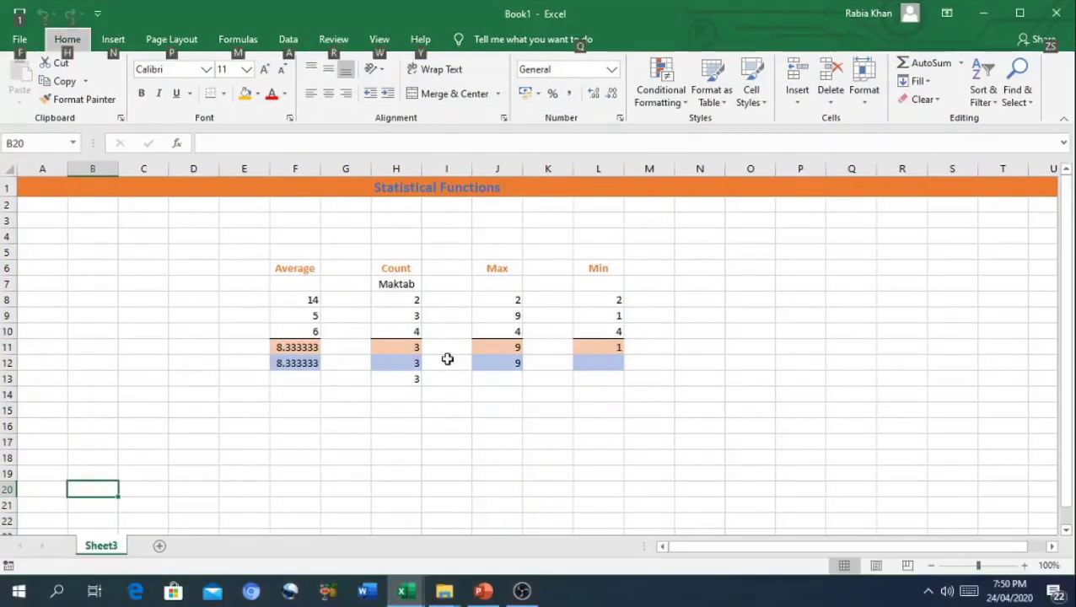
{"action": "left_click", "coordinate": [447, 360]}
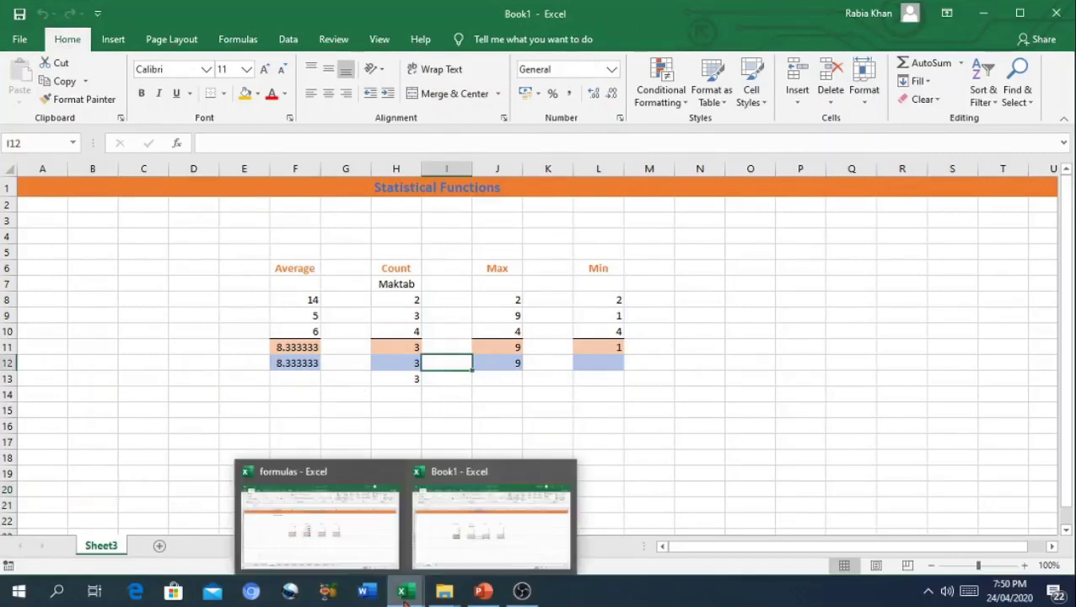
{"action": "left_click", "coordinate": [328, 525]}
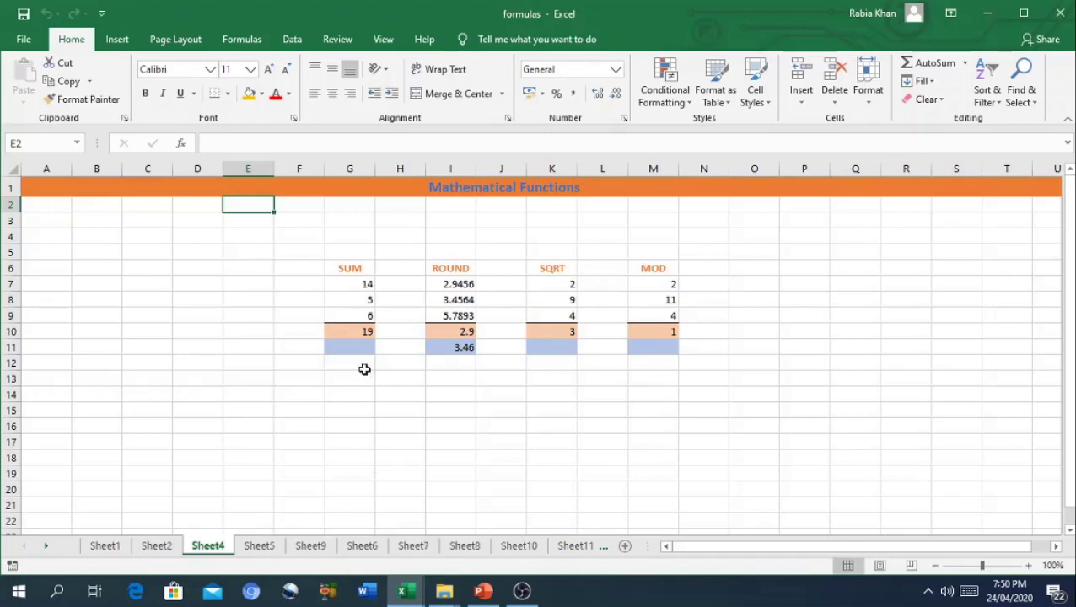
Cut the G6:I13 block holding Sheet4's SUM and ROUND columns
{"action": "left_click", "coordinate": [328, 262]}
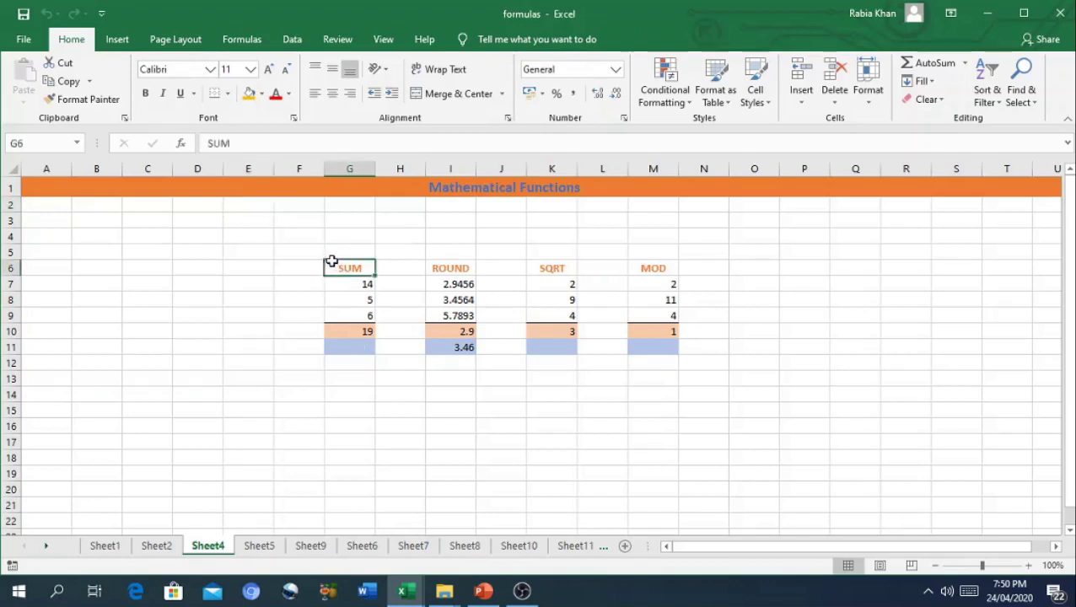
{"action": "left_click_drag", "start_coordinate": [328, 262], "coordinate": [435, 350]}
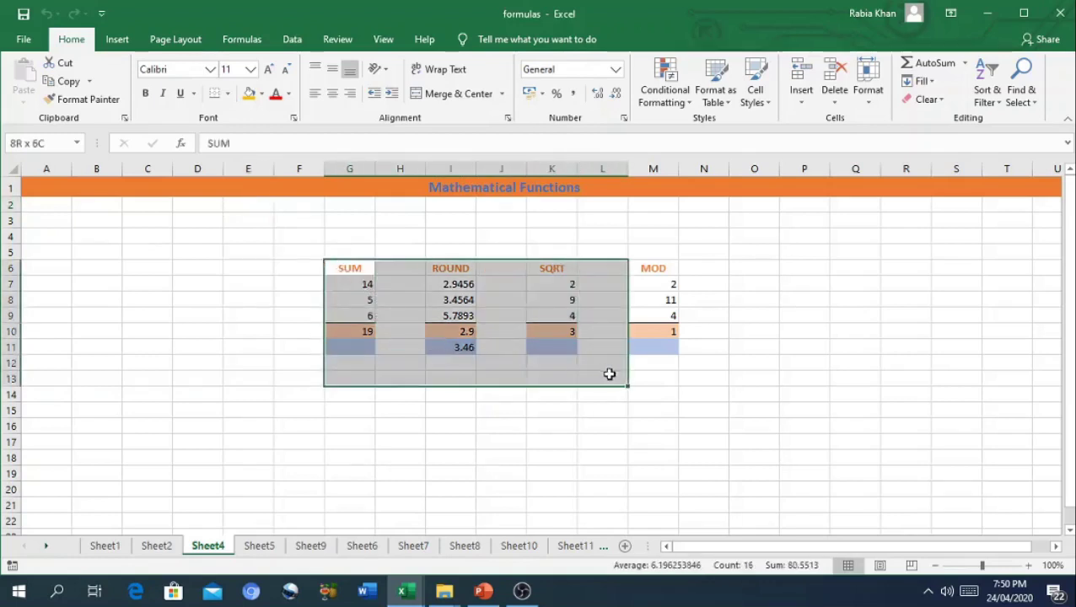
{"action": "left_click_drag", "start_coordinate": [434, 350], "coordinate": [463, 371]}
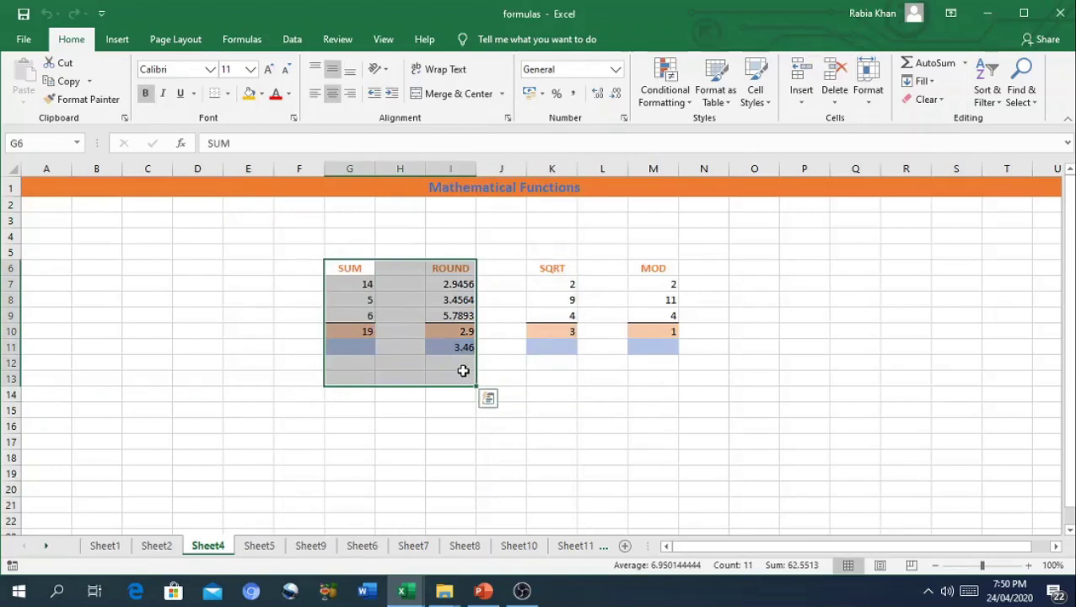
{"action": "right_click", "coordinate": [456, 325]}
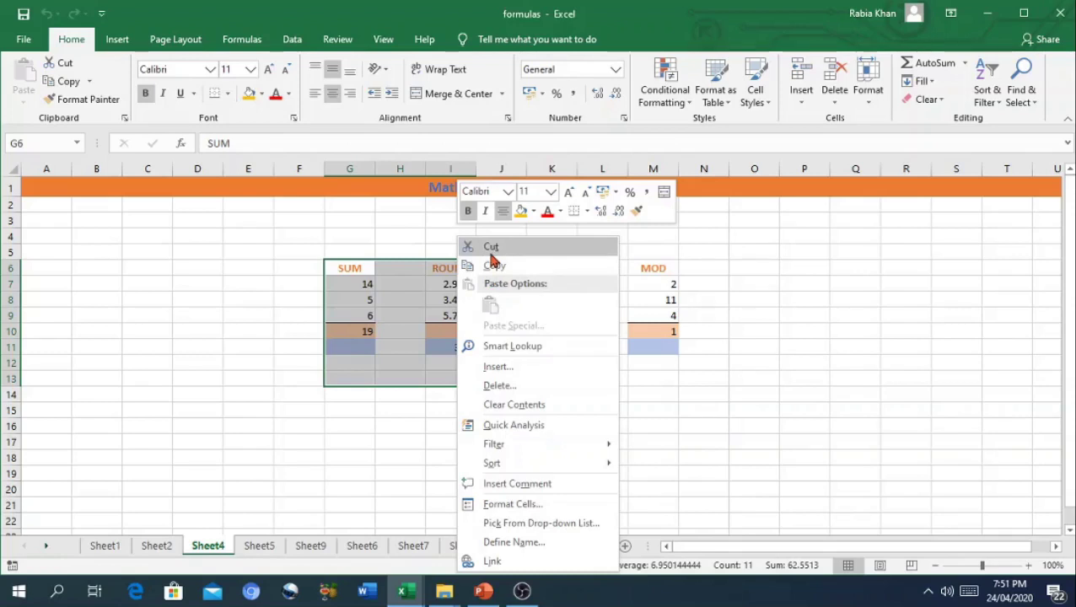
{"action": "left_click", "coordinate": [491, 251]}
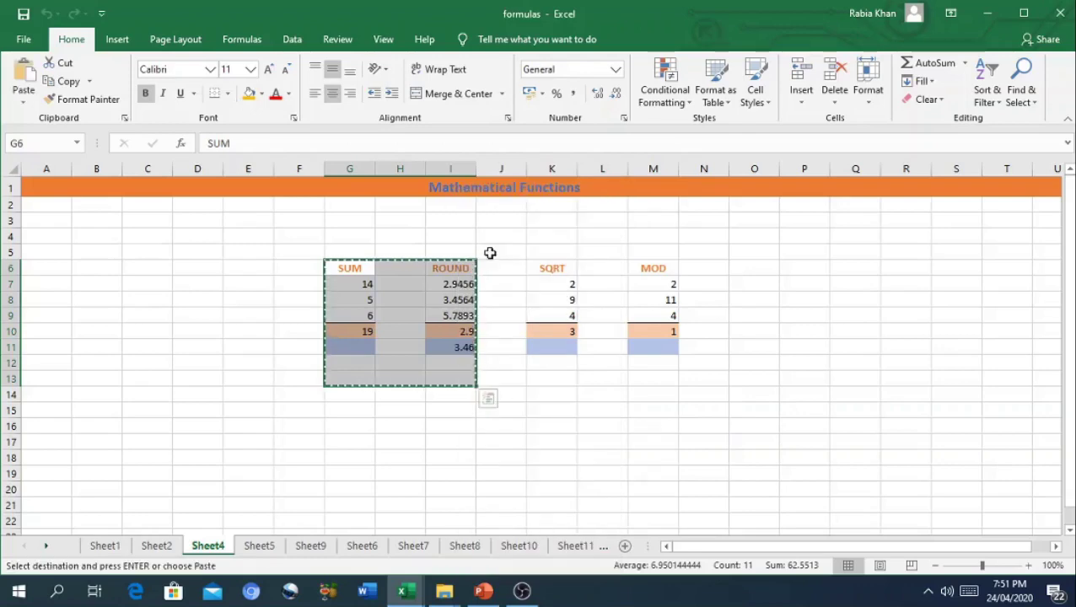
Paste the cut SUM and ROUND block at F13 on Sheet5, then confirm against Sheet4
{"action": "left_click", "coordinate": [259, 547]}
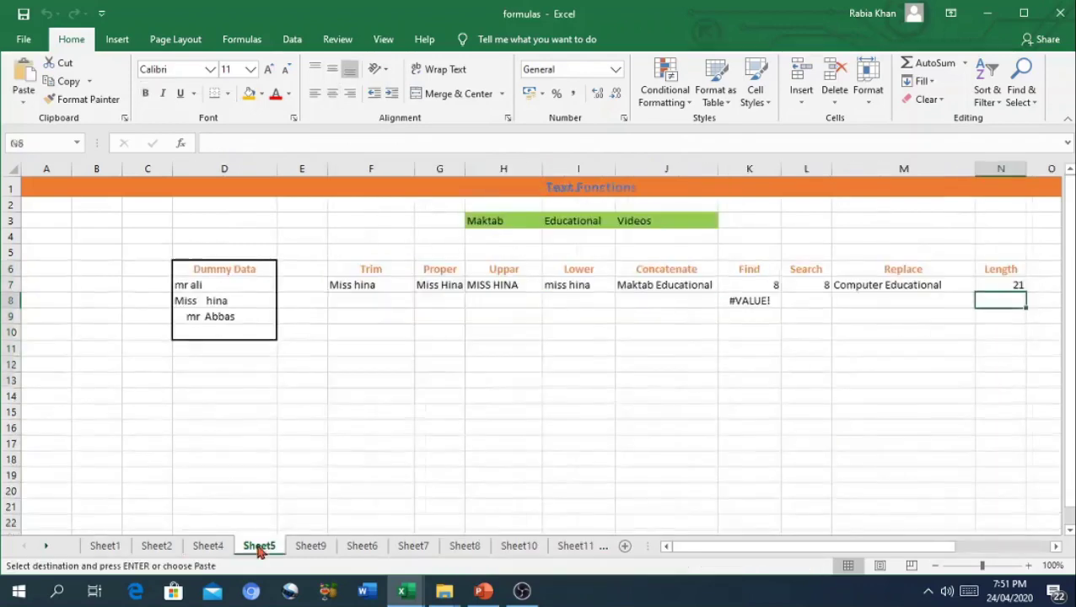
{"action": "left_click", "coordinate": [366, 385]}
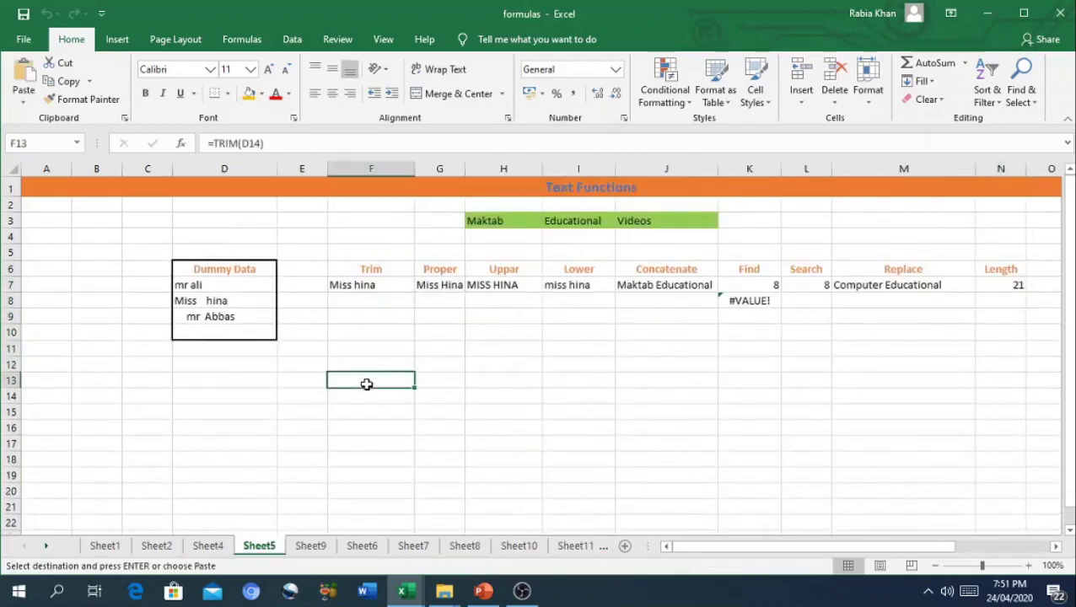
{"action": "right_click", "coordinate": [366, 384]}
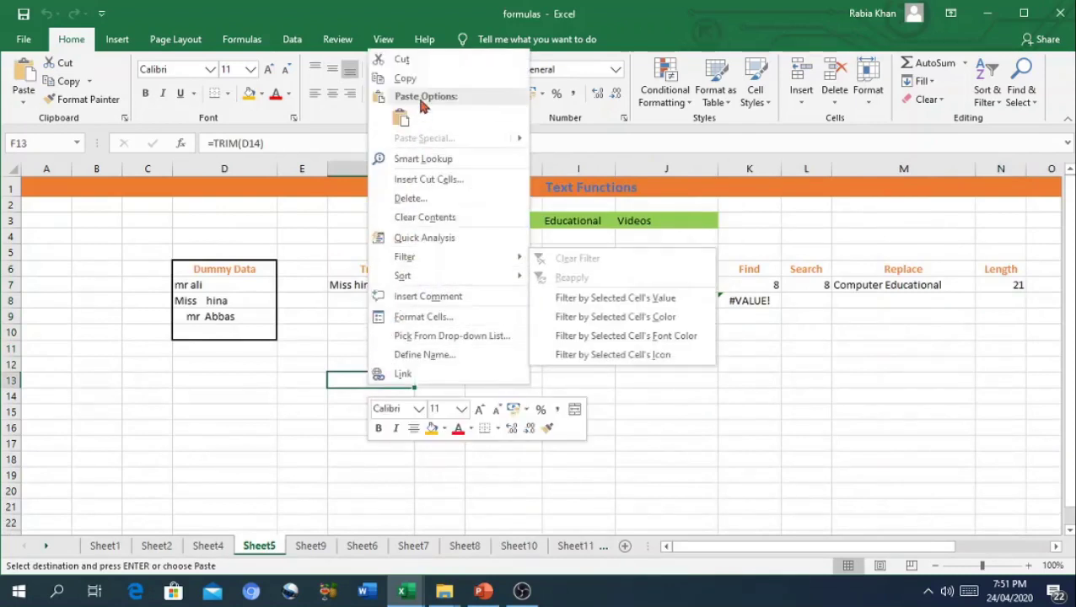
{"action": "left_click", "coordinate": [402, 118]}
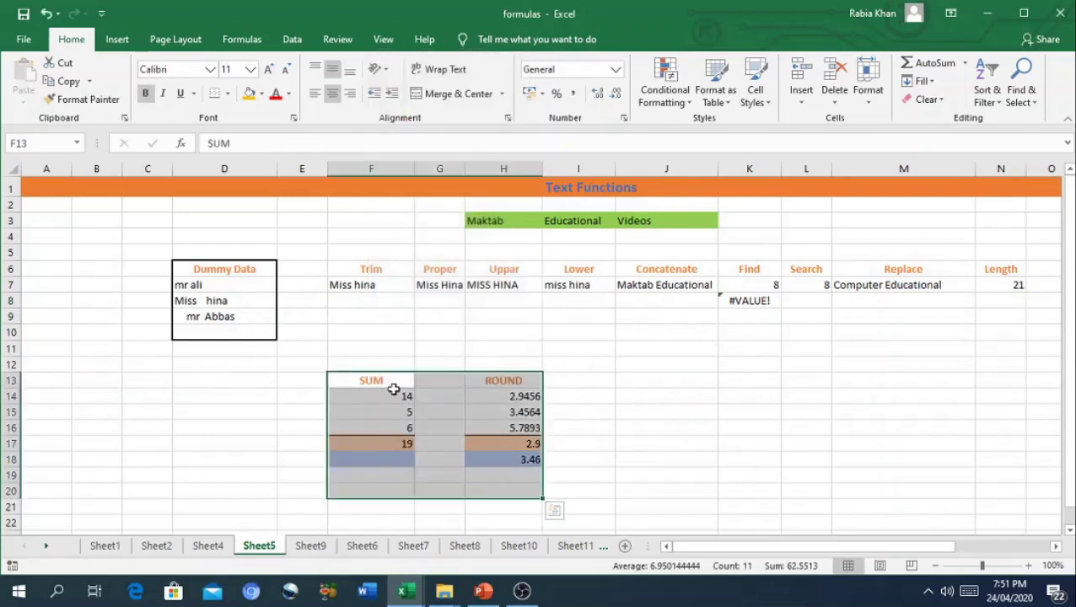
{"action": "left_click", "coordinate": [287, 429]}
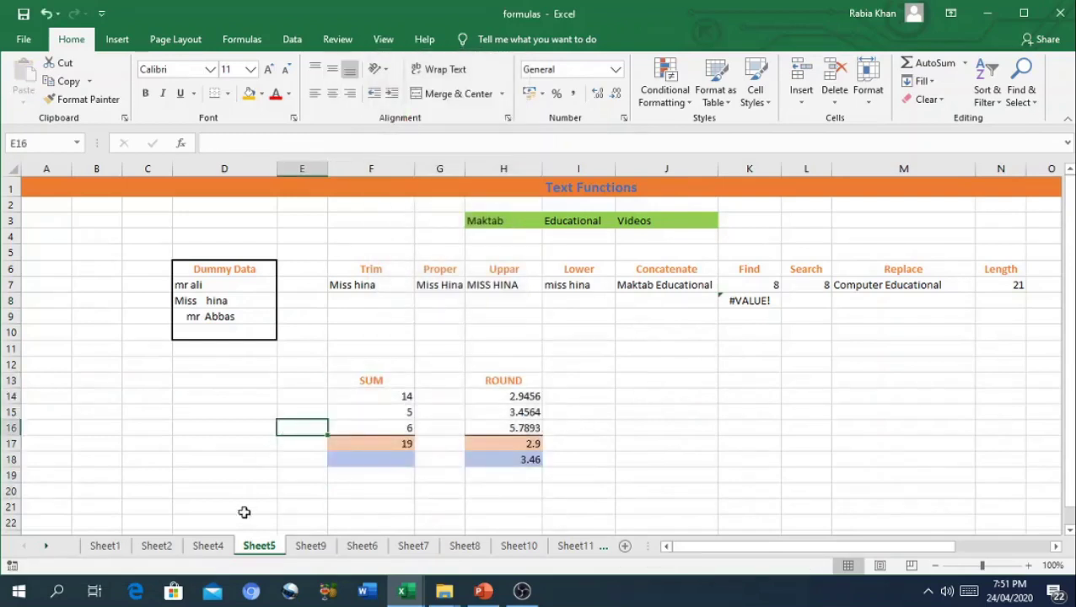
{"action": "left_click", "coordinate": [209, 546]}
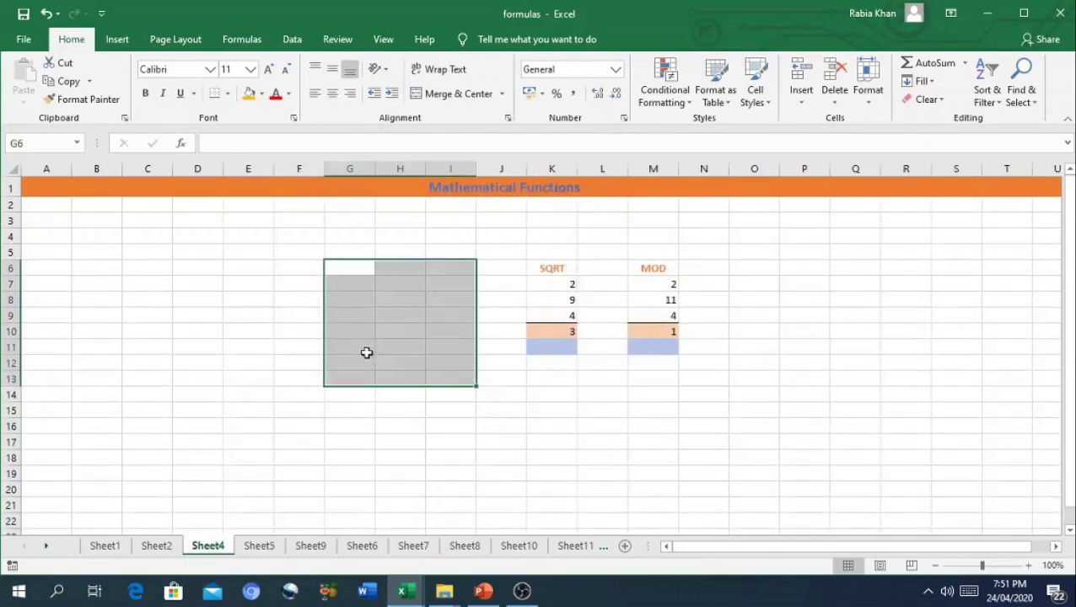
{"action": "left_click", "coordinate": [259, 550]}
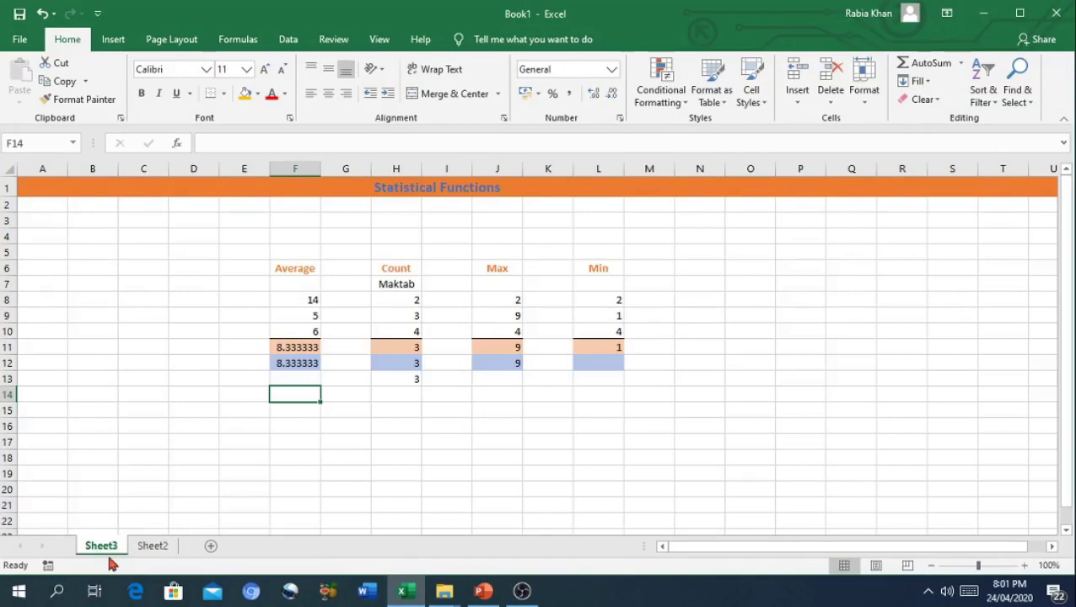
Enter =sheet2!A1 in Sheet3's F14 to show Sheet2's value 1
{"action": "left_click", "coordinate": [150, 549]}
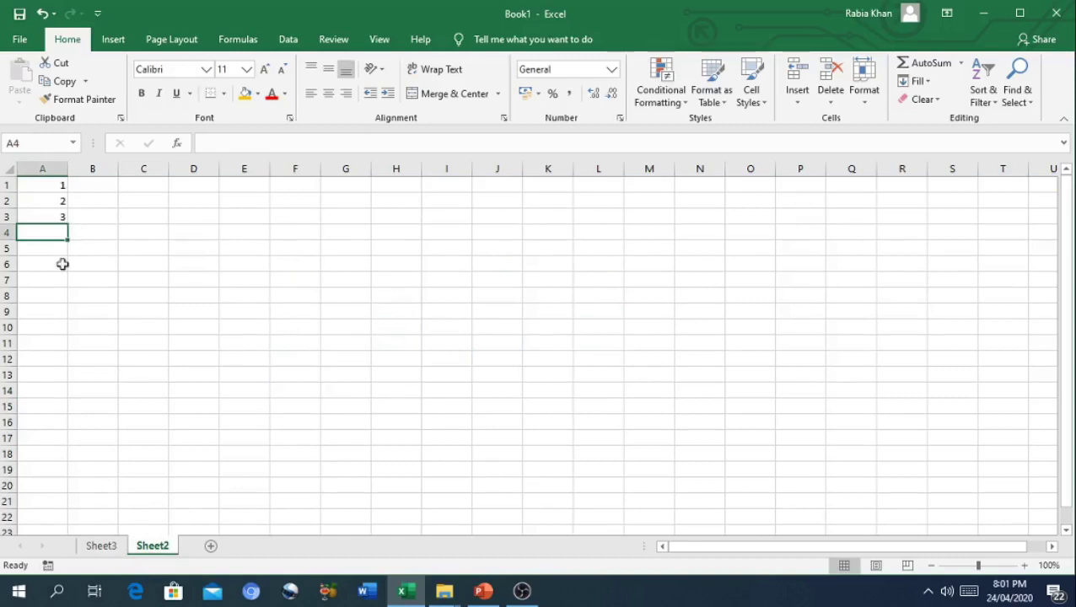
{"action": "left_click", "coordinate": [100, 549]}
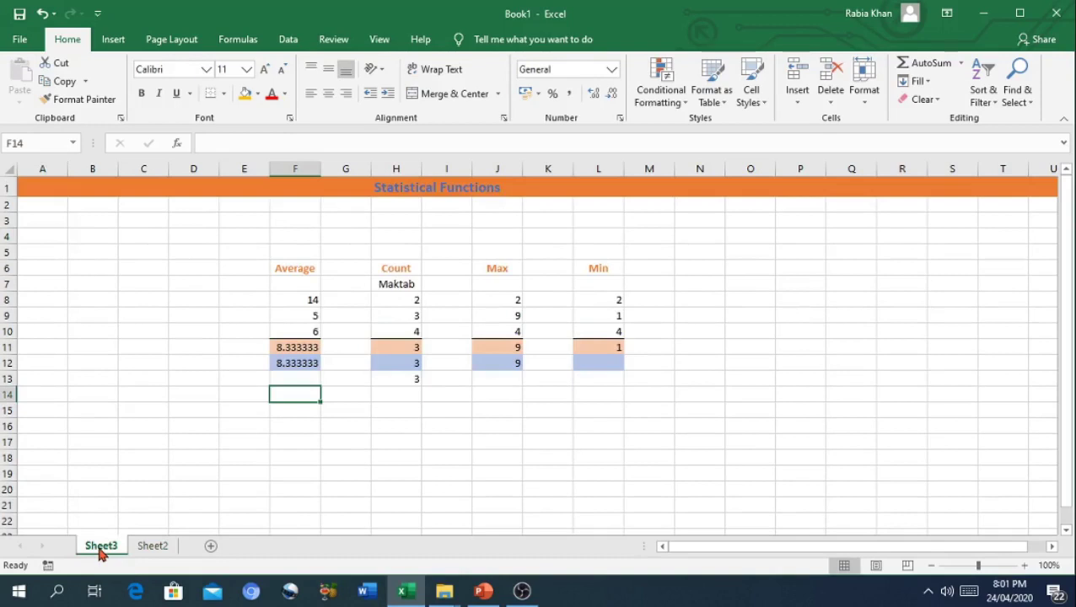
{"action": "type", "text": "="}
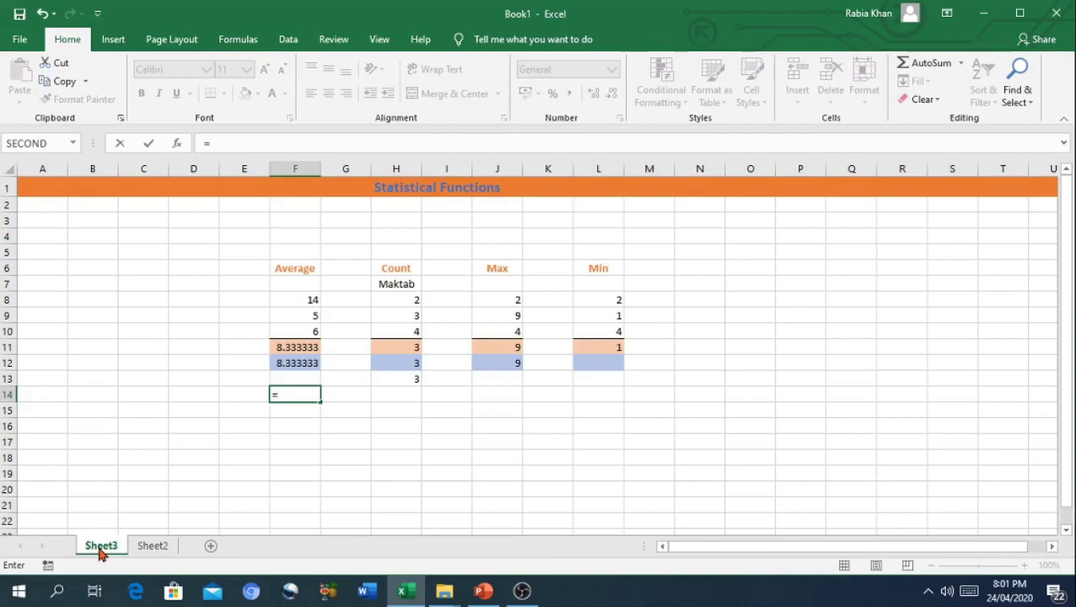
{"action": "type", "text": "s"}
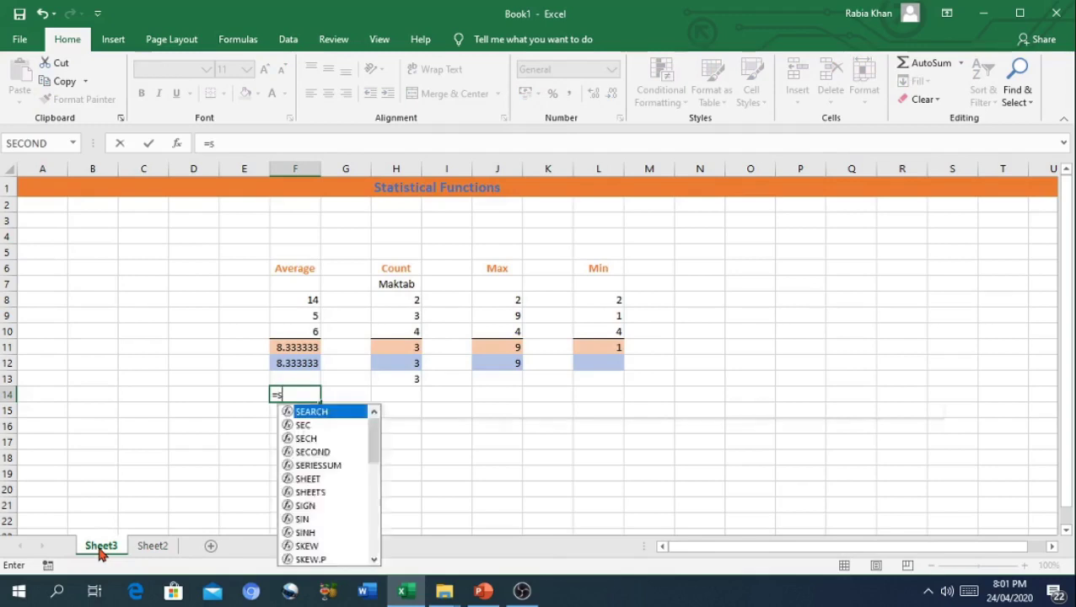
{"action": "type", "text": "heet"}
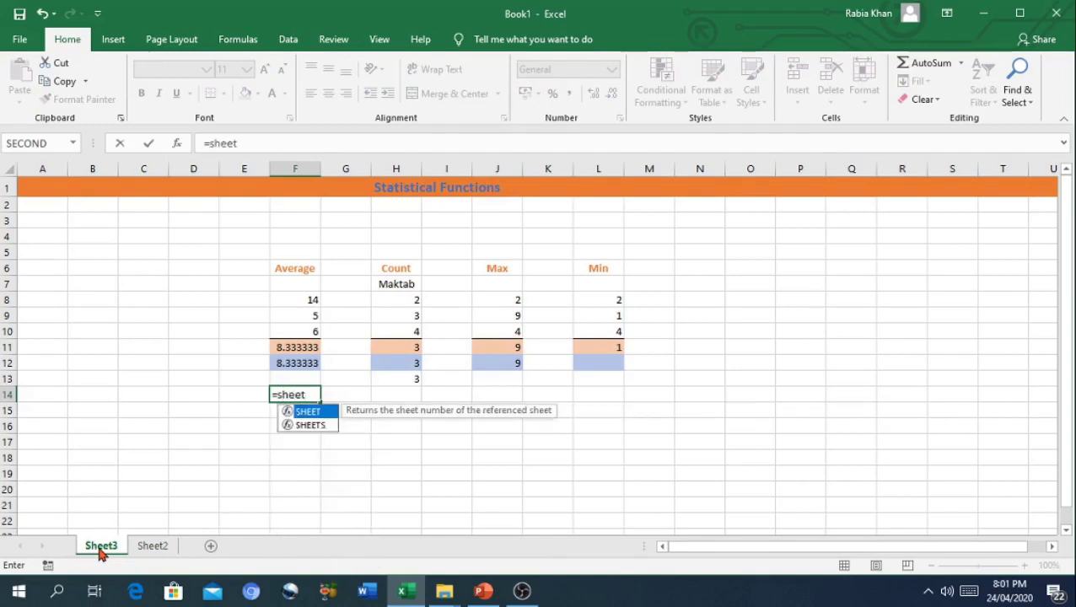
{"action": "type", "text": "2"}
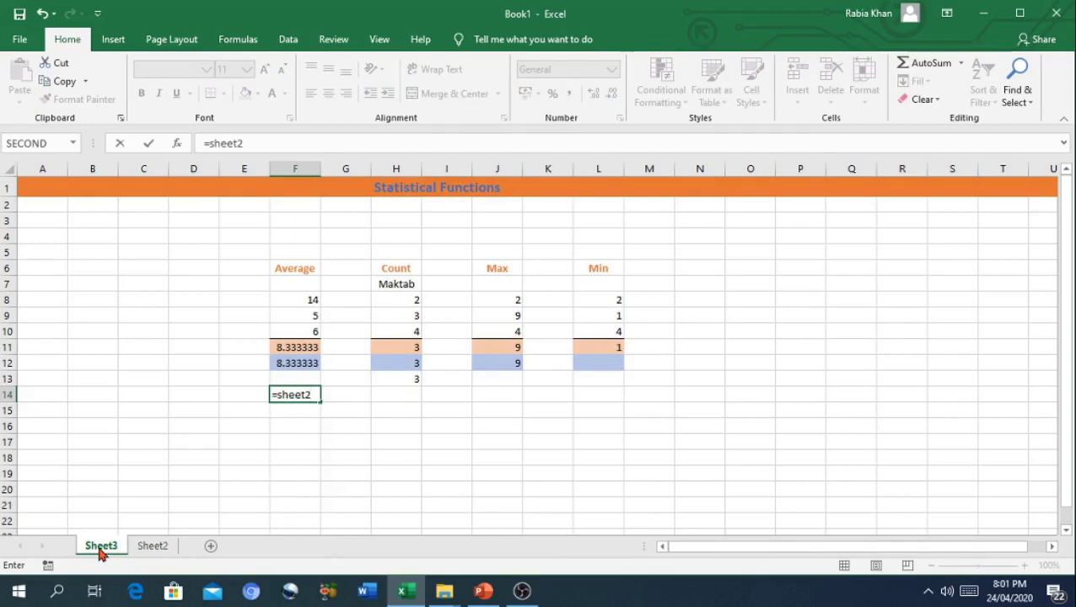
{"action": "type", "text": "!"}
{"action": "type", "text": "A1"}
{"action": "key", "text": "Return"}
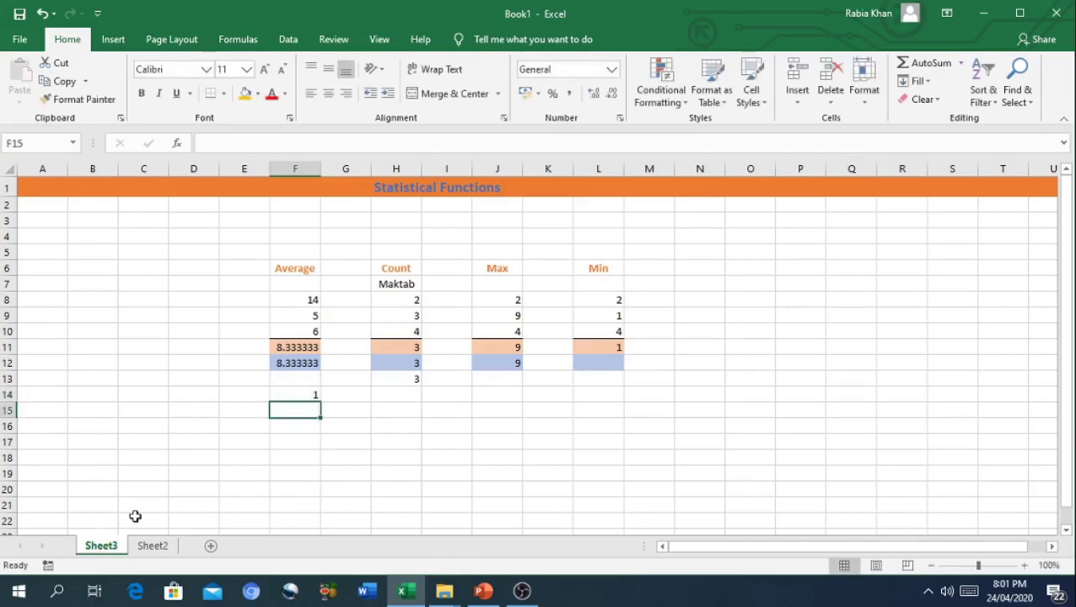
{"action": "left_click", "coordinate": [153, 546]}
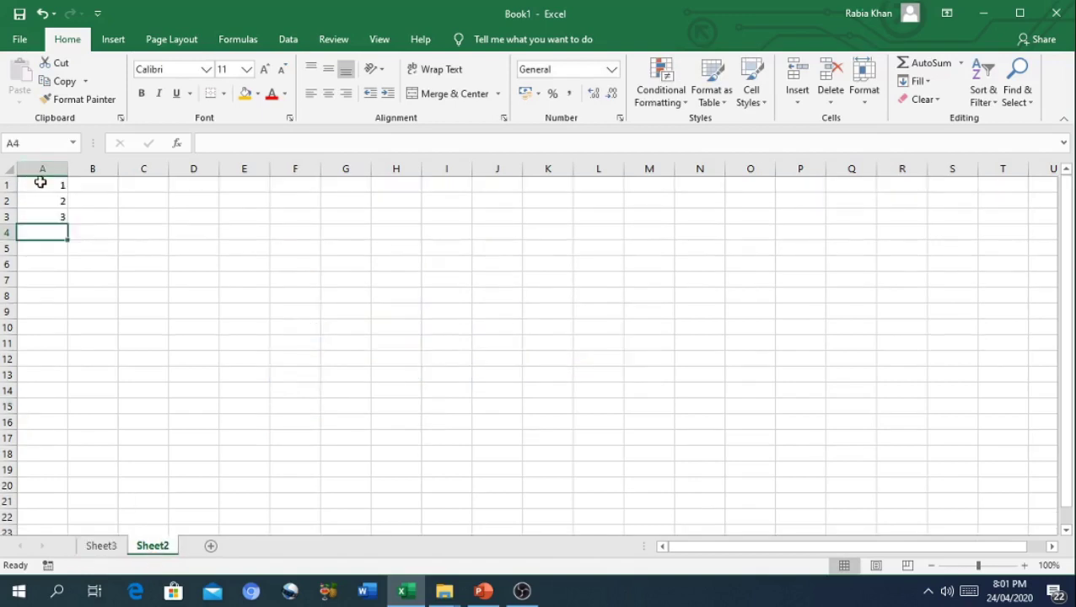
{"action": "left_click", "coordinate": [93, 549]}
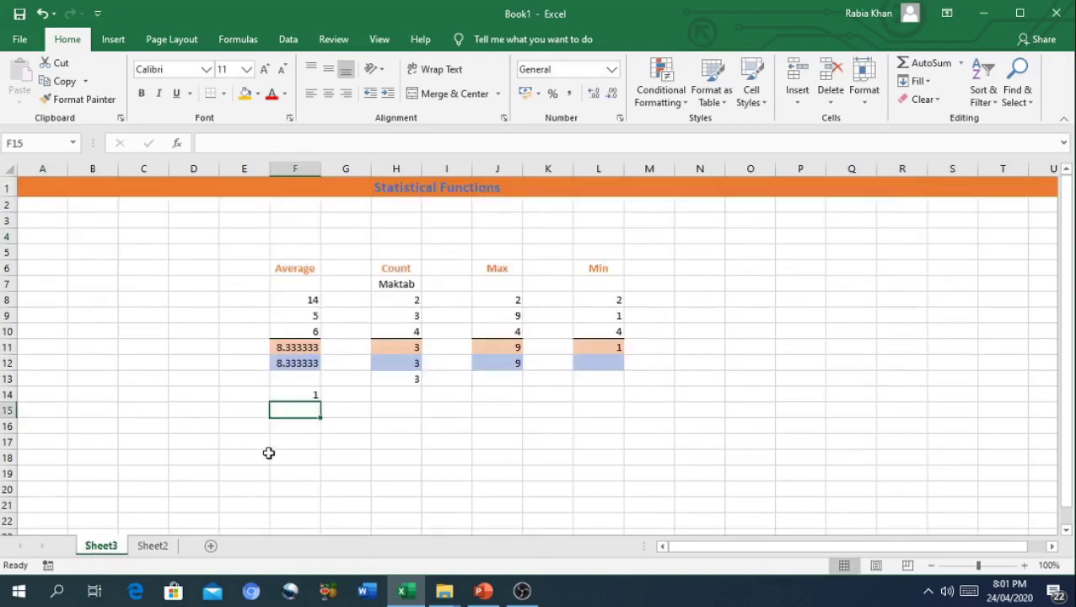